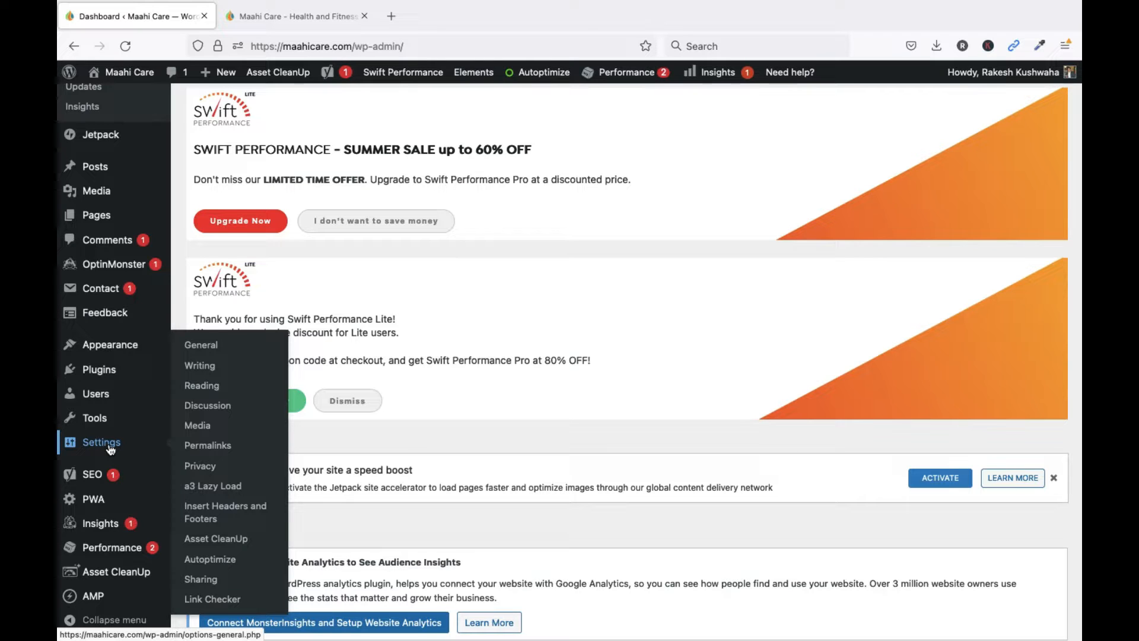
# Step: Reload the WordPress dashboard home and open the site's General settings page
pyautogui.scroll(3, 114, 136)
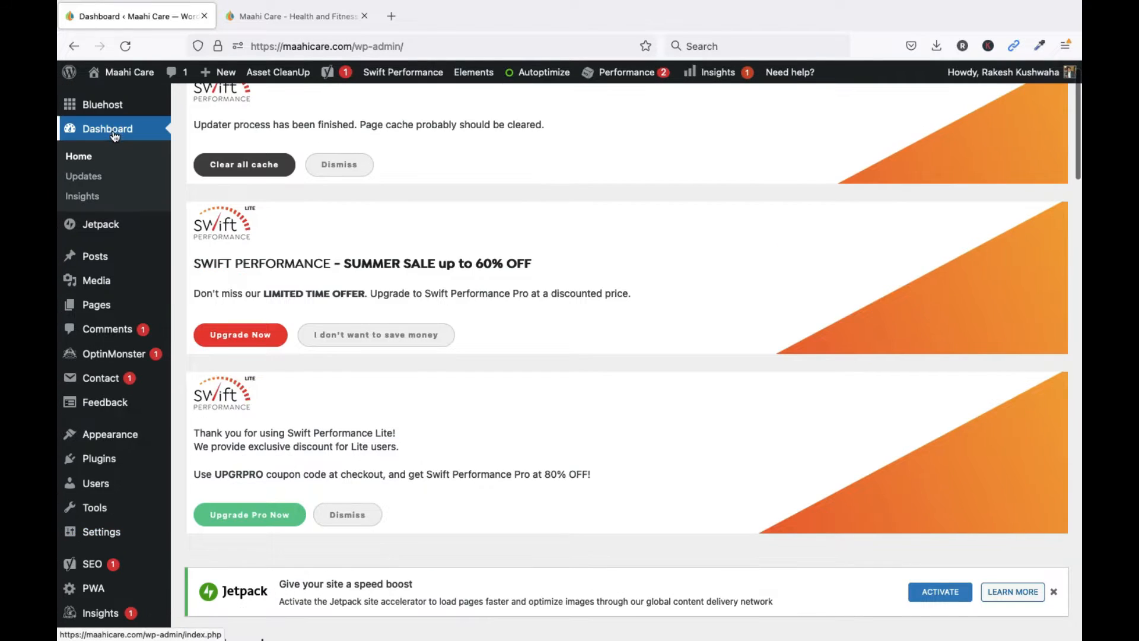
pyautogui.click(115, 132)
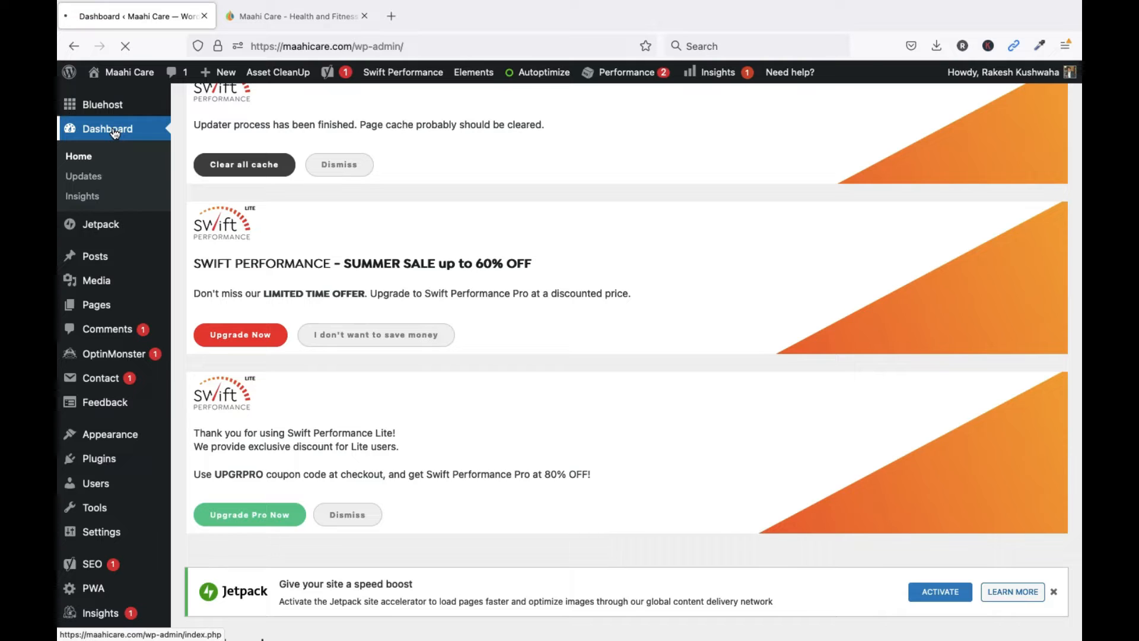
pyautogui.moveTo(105, 380)
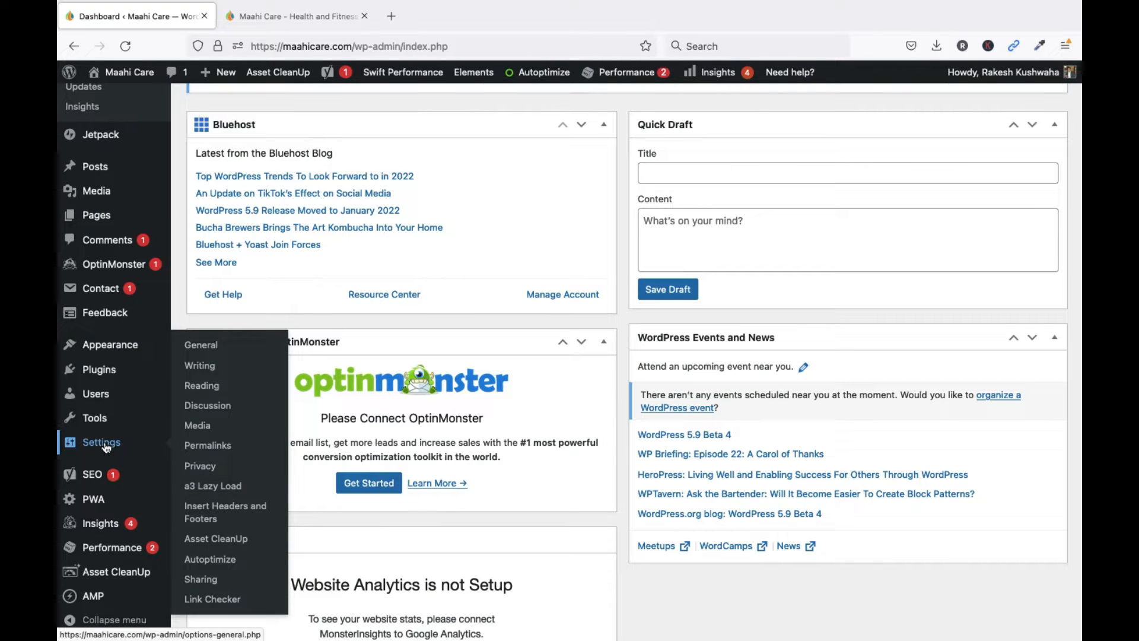
pyautogui.click(198, 350)
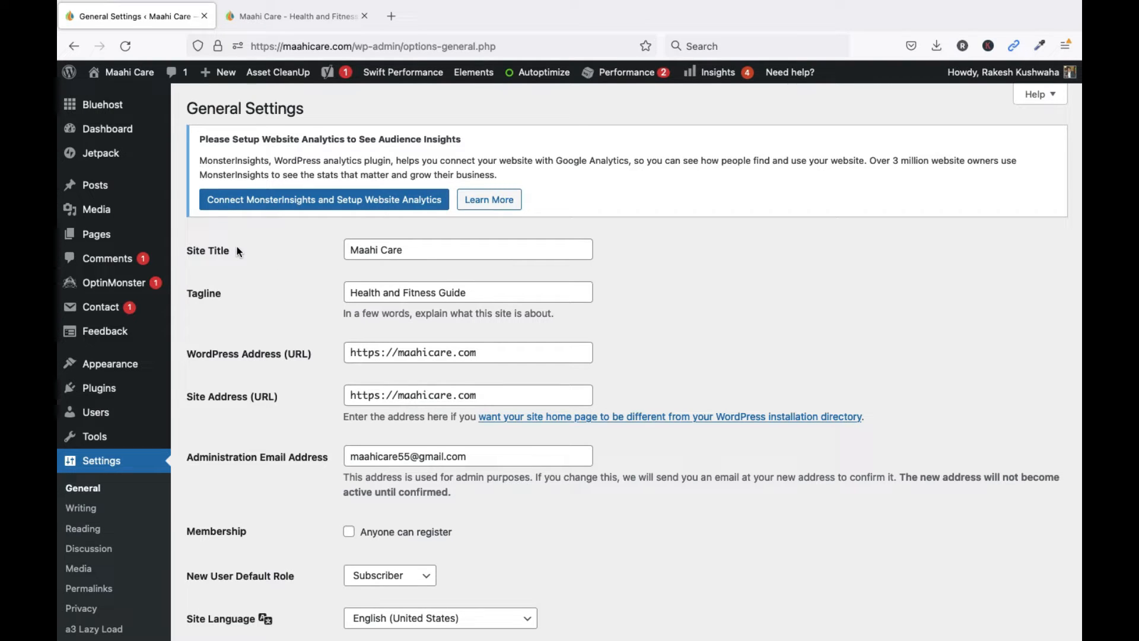
# Step: Examine the Site Title and Tagline fields and compare them with the title of the live Maahi Care site
pyautogui.click(294, 19)
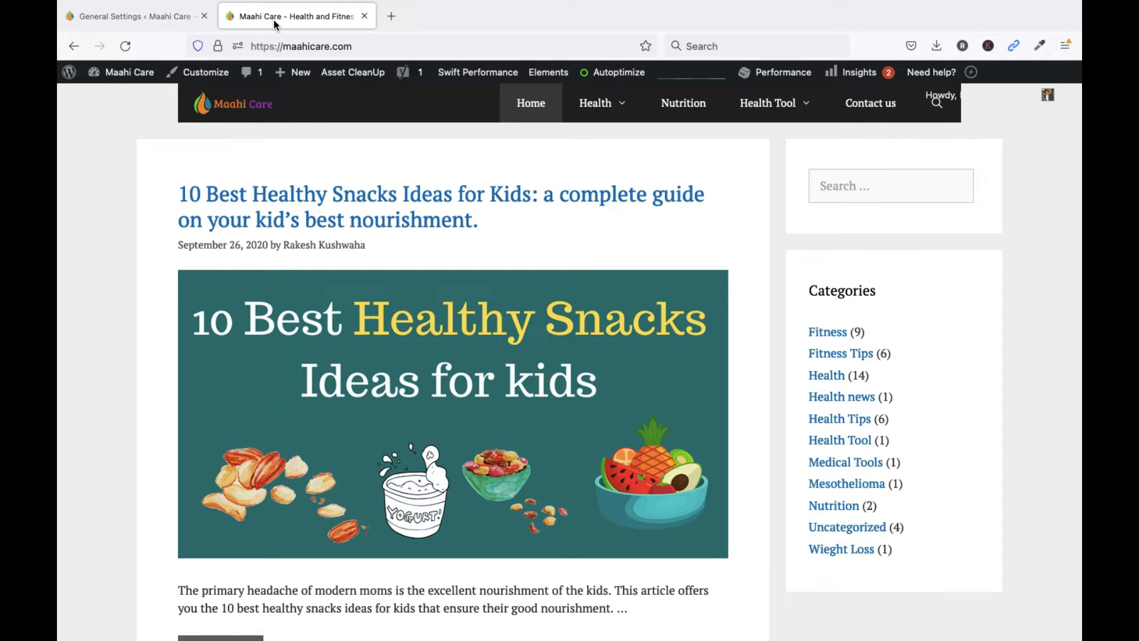
pyautogui.click(164, 17)
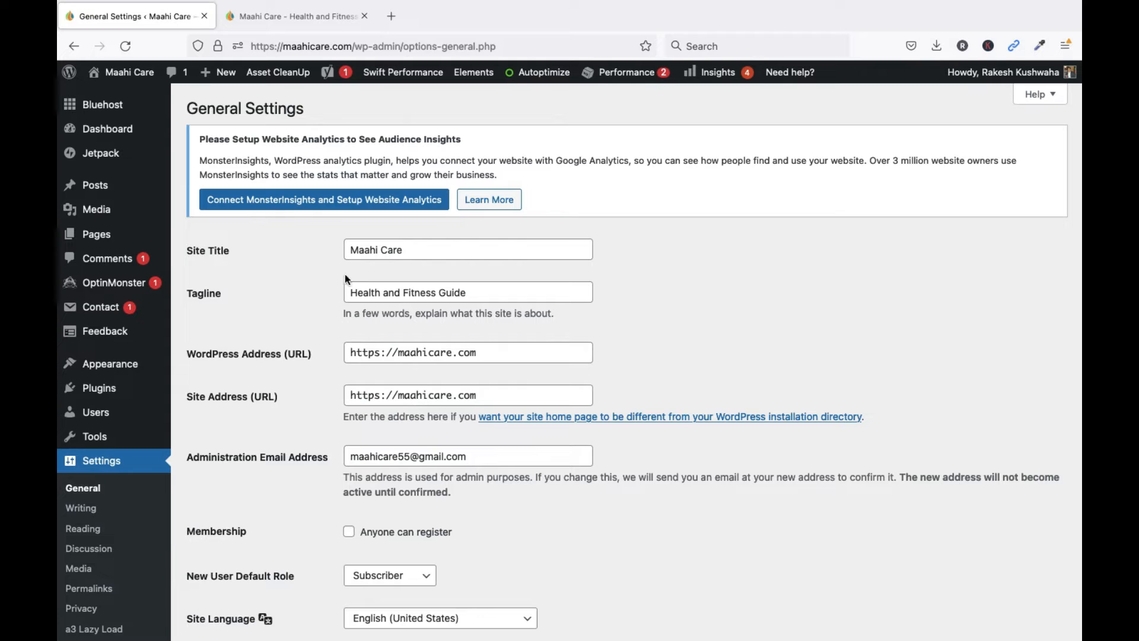
pyautogui.moveTo(407, 249); pyautogui.dragTo(348, 240)
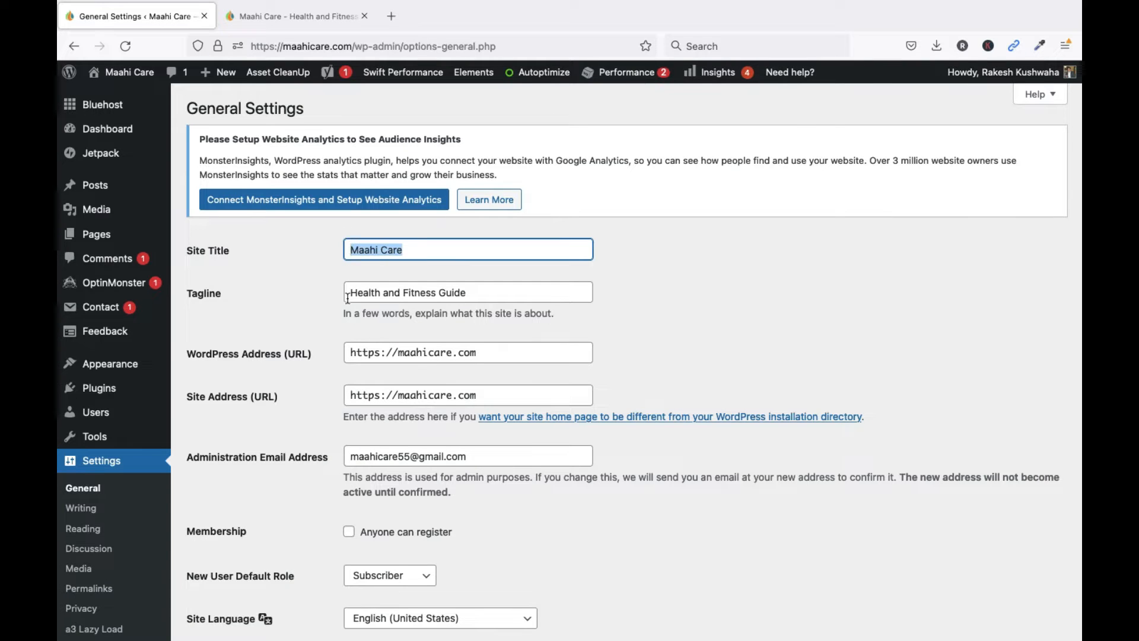
pyautogui.moveTo(349, 290); pyautogui.dragTo(477, 300)
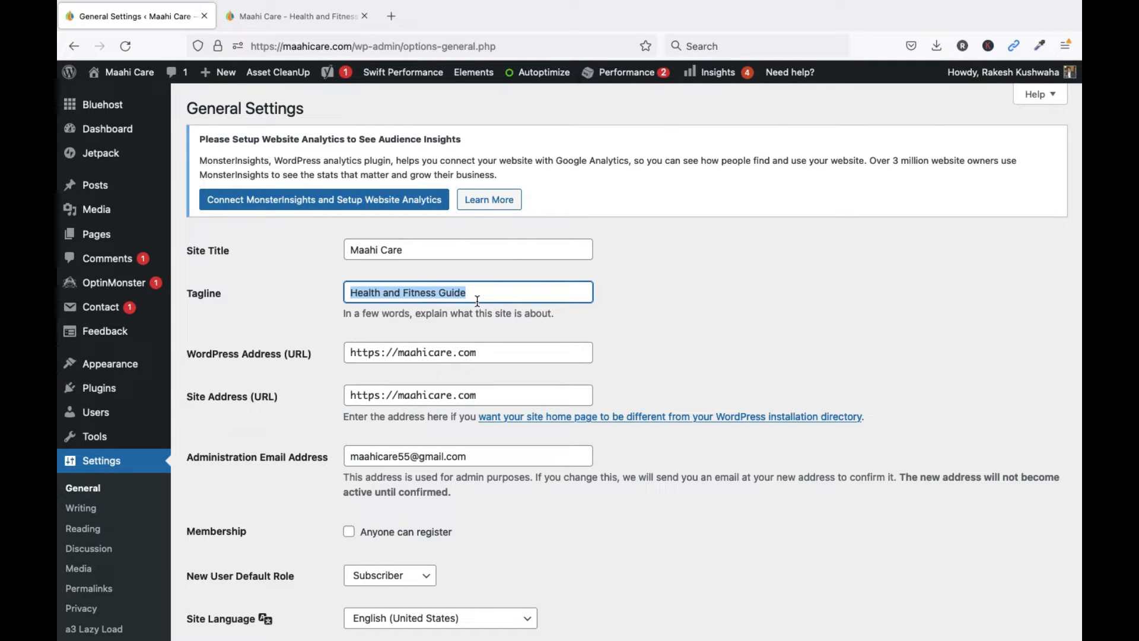
pyautogui.click(480, 293)
pyautogui.moveTo(482, 291); pyautogui.dragTo(317, 293)
pyautogui.click(297, 16)
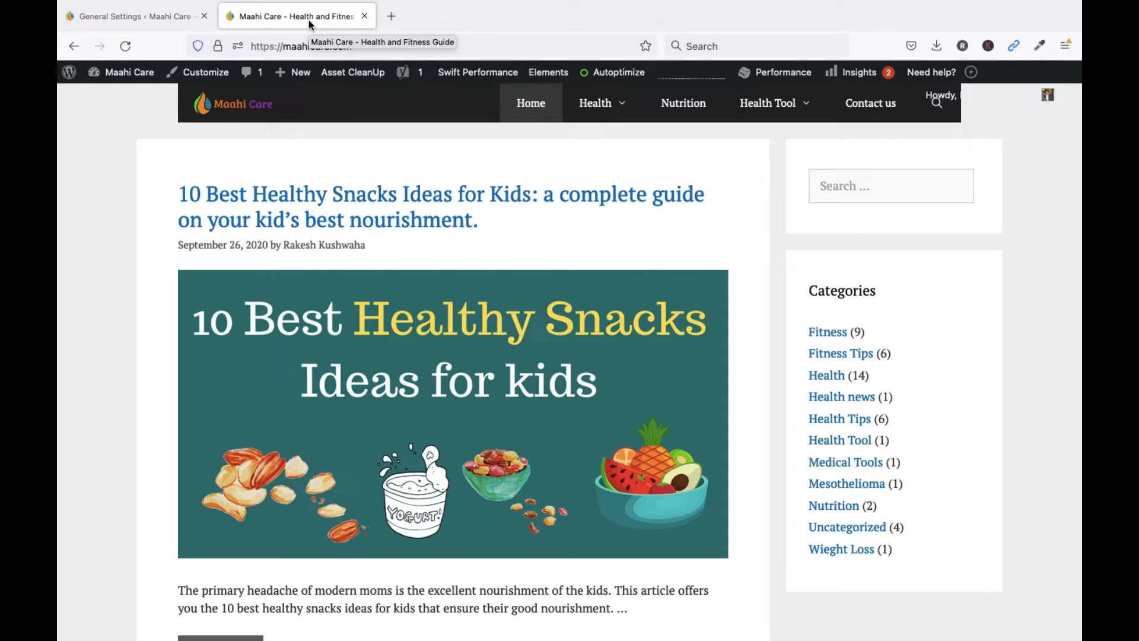
pyautogui.click(137, 16)
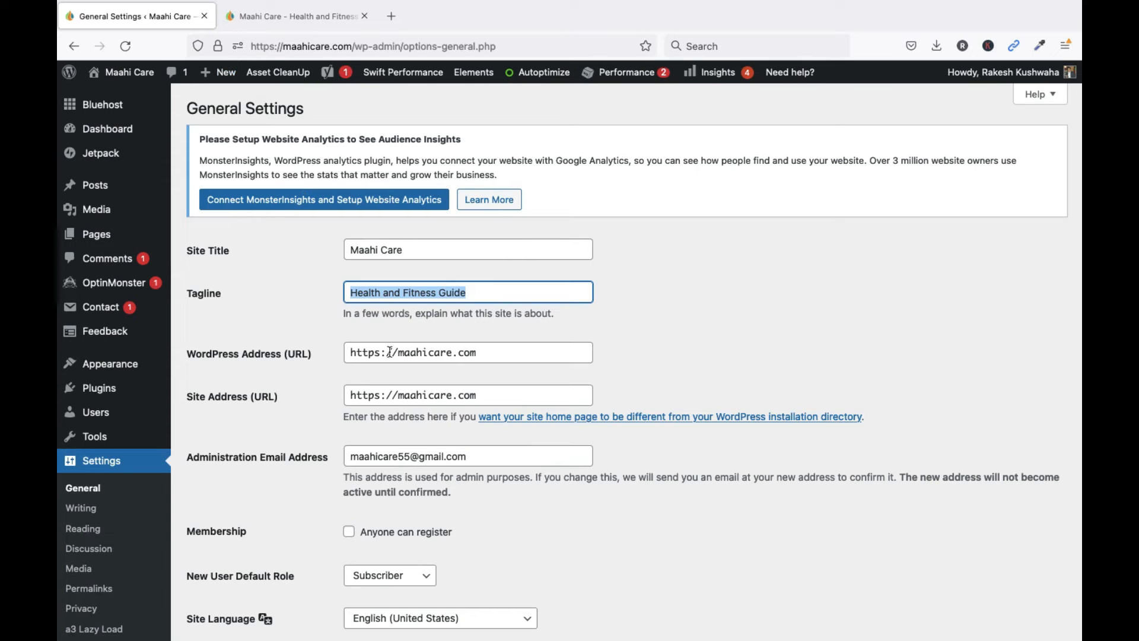
# Step: Examine the WordPress Address and Site Address URLs and compare them with the live site's web address
pyautogui.moveTo(485, 354); pyautogui.dragTo(360, 348)
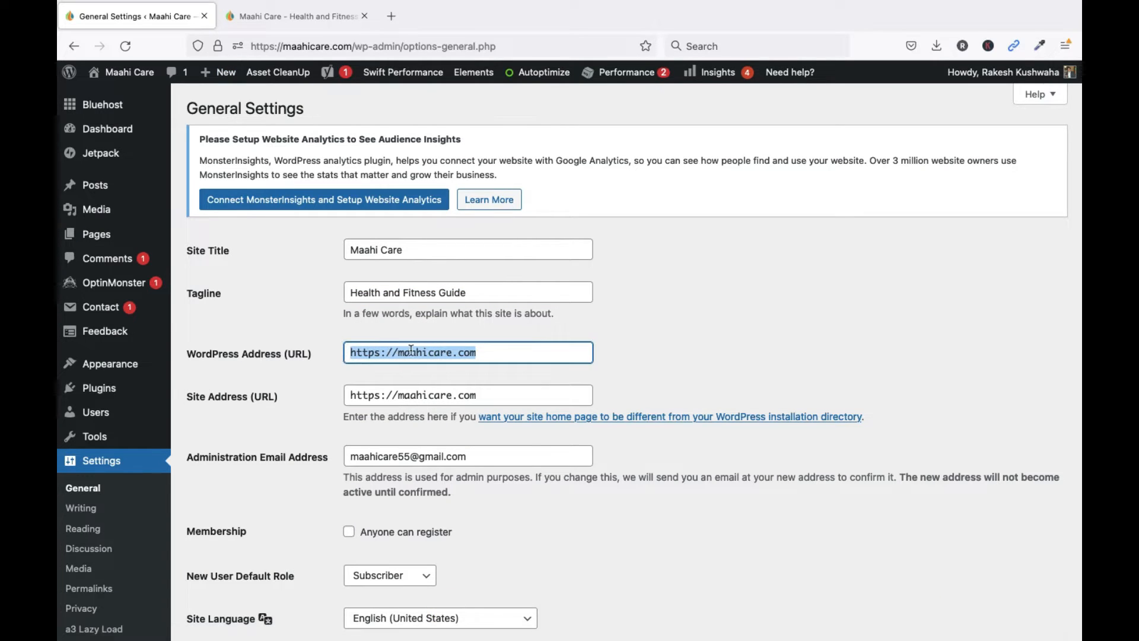
pyautogui.click(495, 353)
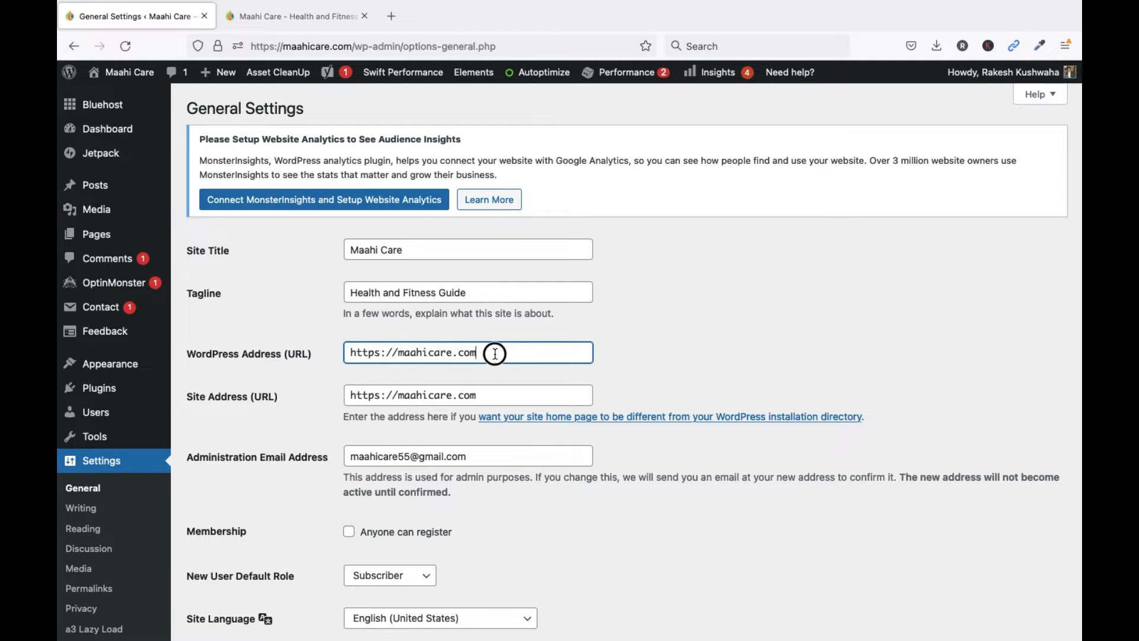
pyautogui.moveTo(495, 354); pyautogui.dragTo(317, 352)
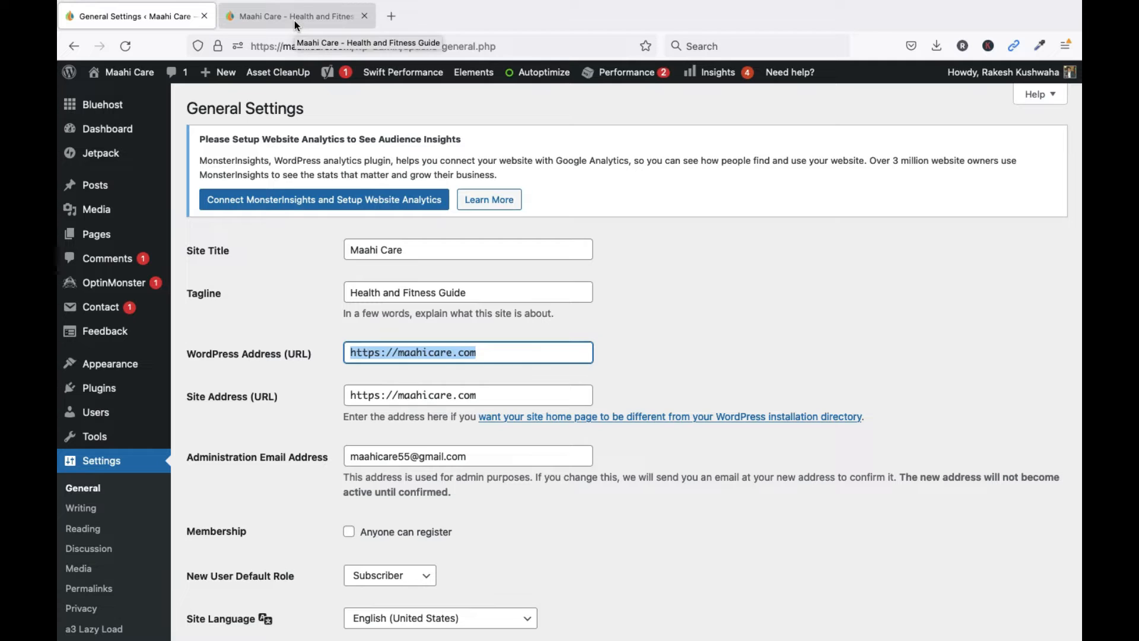
pyautogui.click(500, 356)
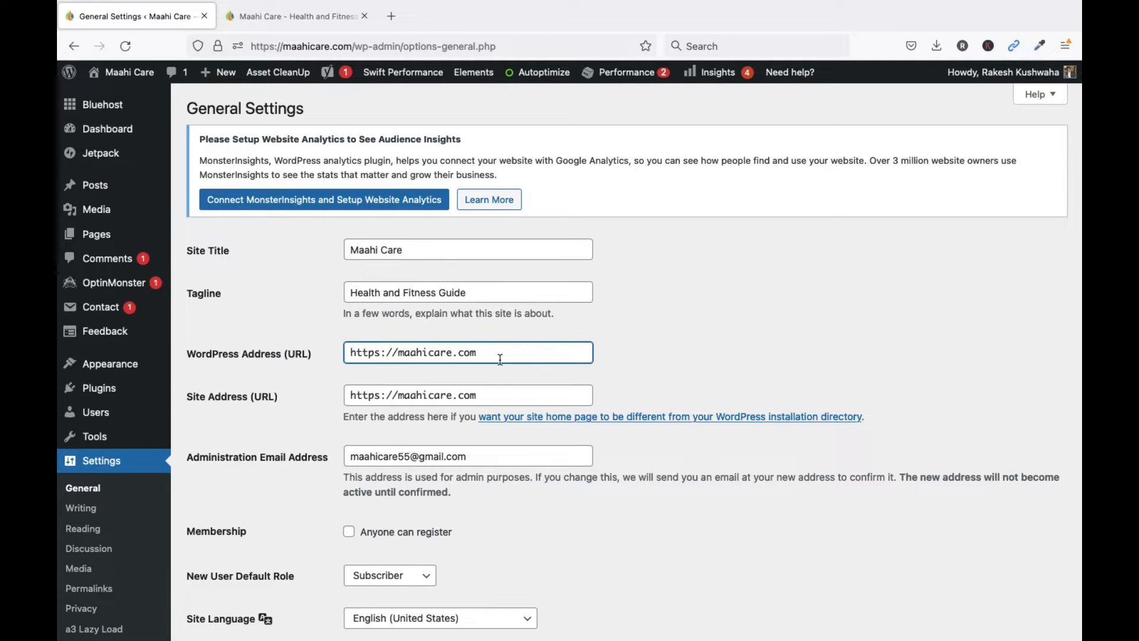
pyautogui.press('Tab')
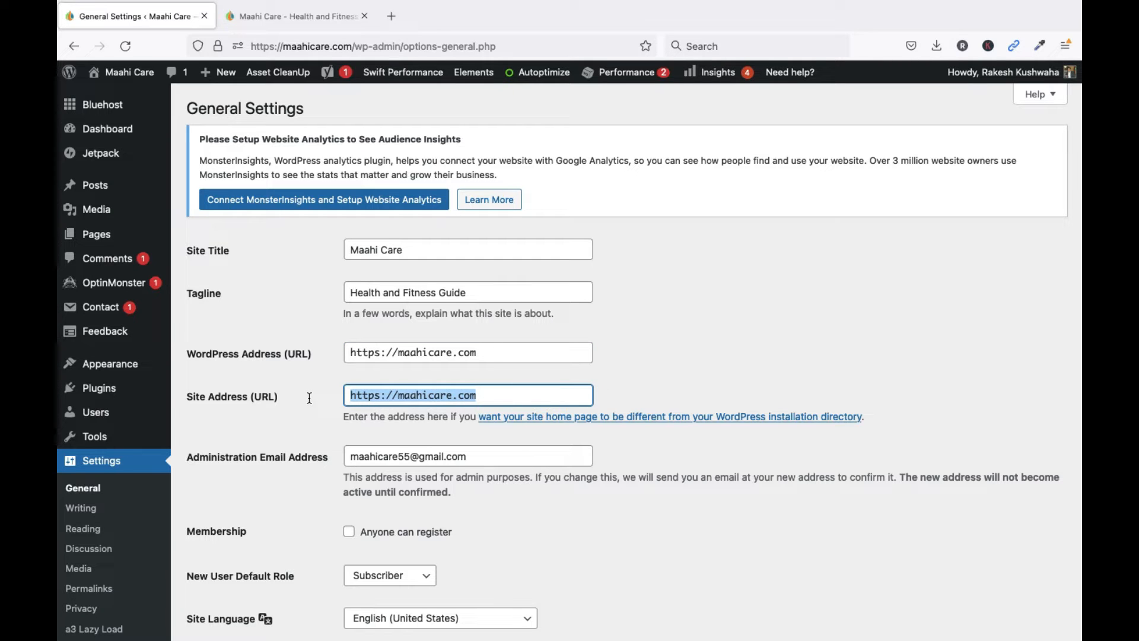
pyautogui.click(322, 16)
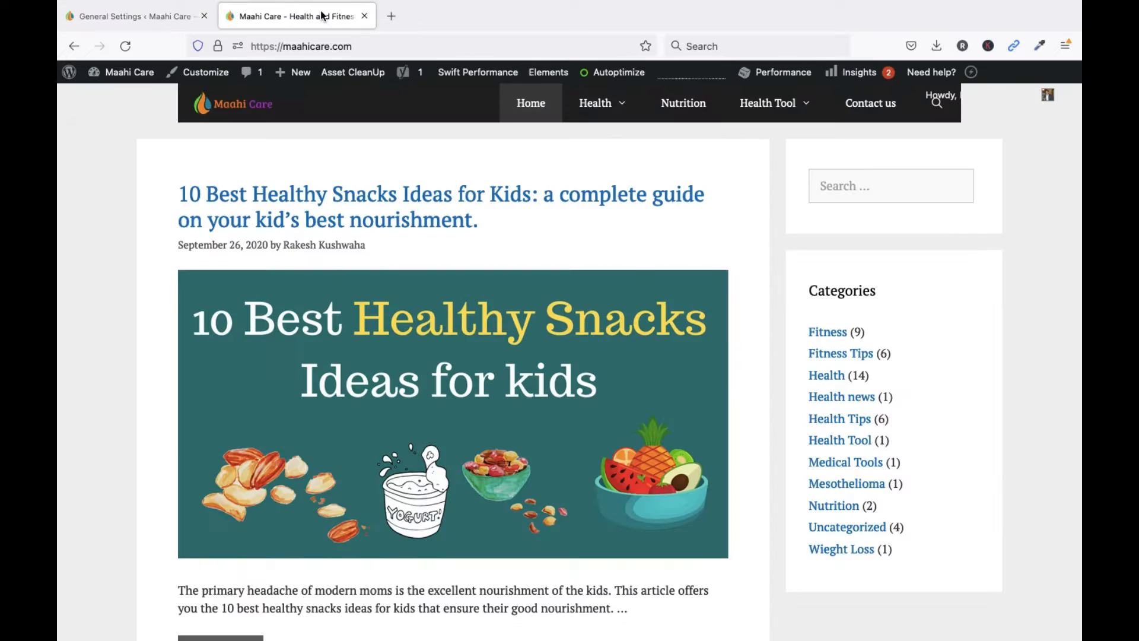
pyautogui.click(321, 47)
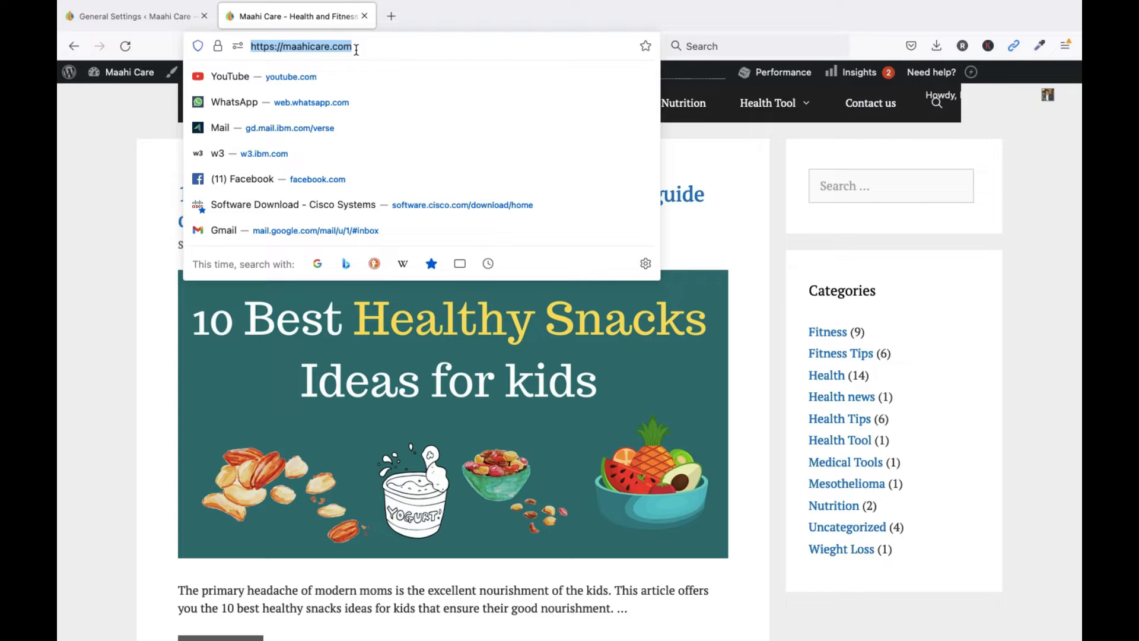
pyautogui.click(170, 18)
# Step: Review the Administration Email Address field in the General settings
pyautogui.scroll(-3, 260, 353)
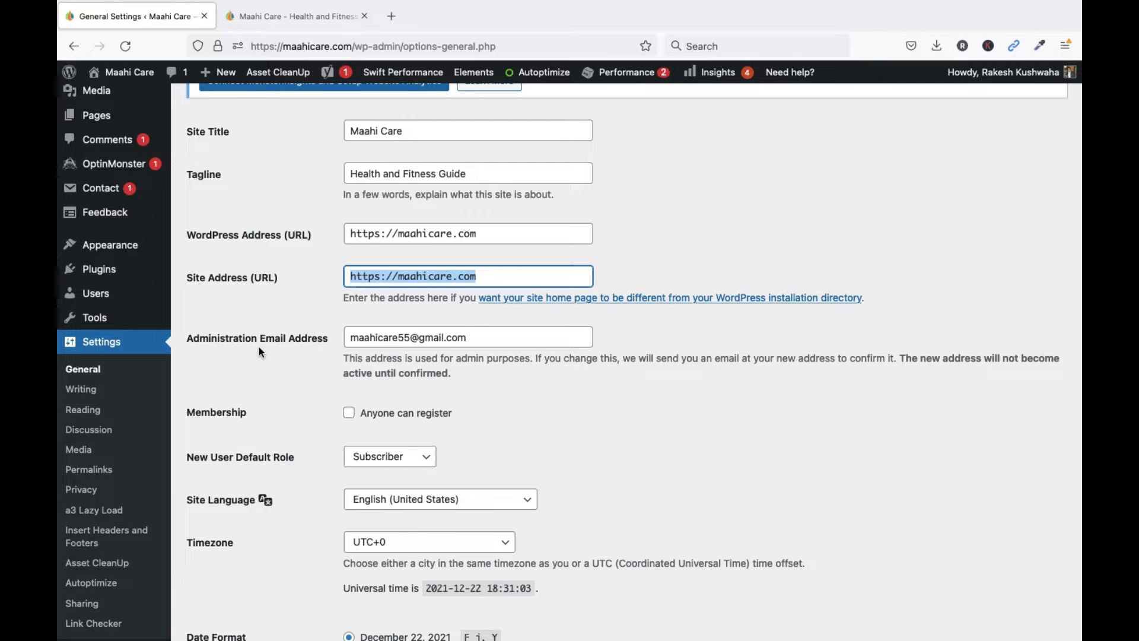
pyautogui.click(472, 338)
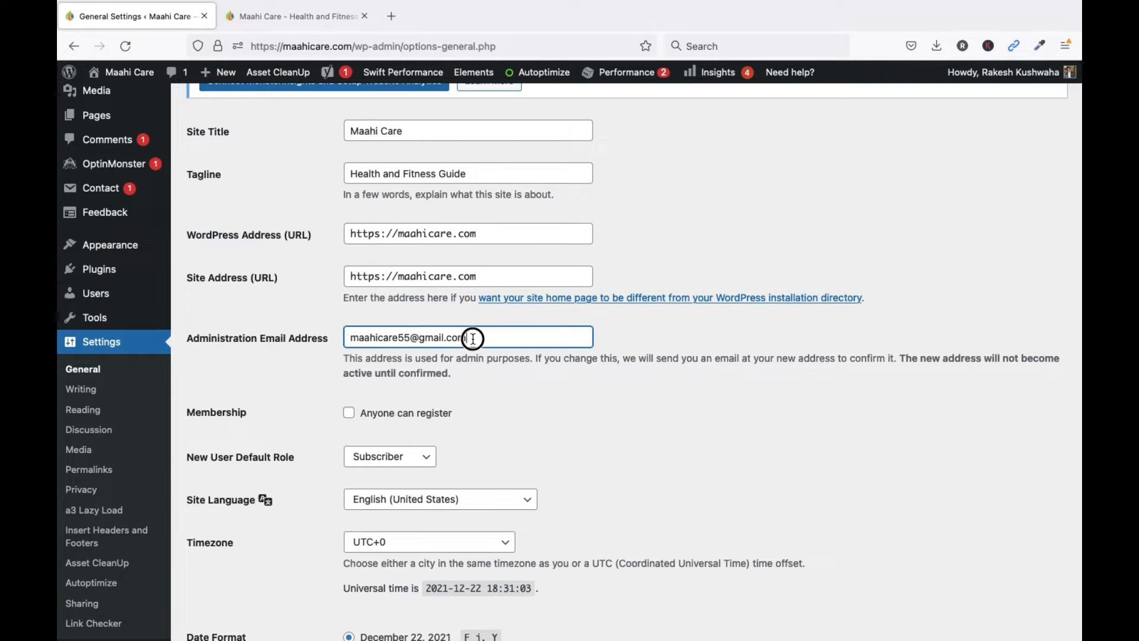
pyautogui.moveTo(473, 339); pyautogui.dragTo(347, 337)
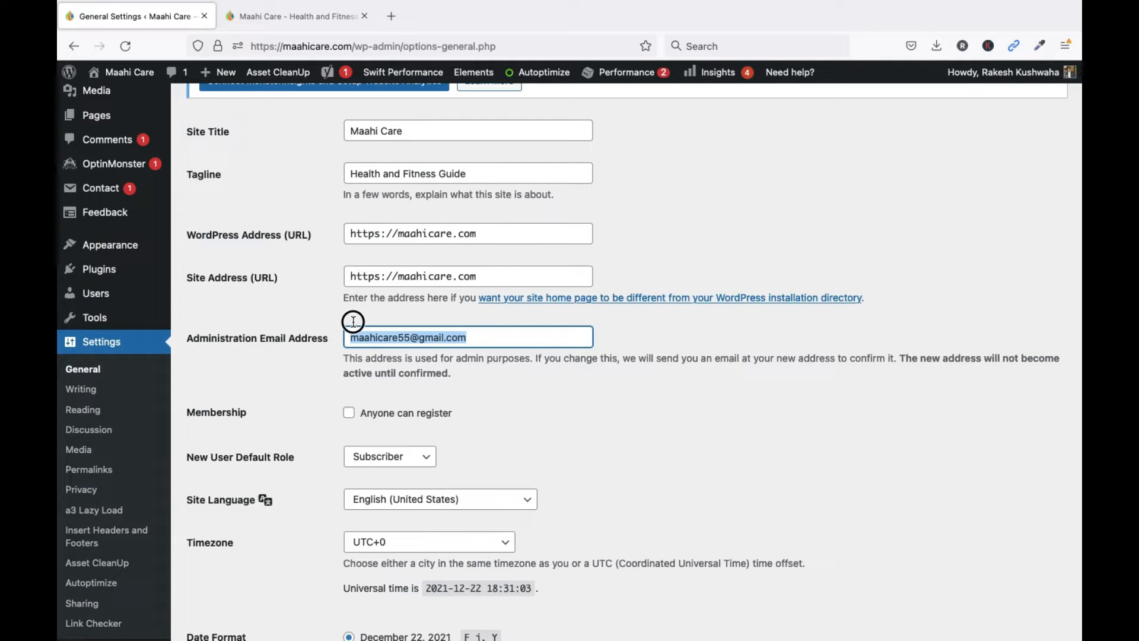
# Step: Try the Membership option that lets anyone register, and turn it off again
pyautogui.scroll(-1, 353, 320)
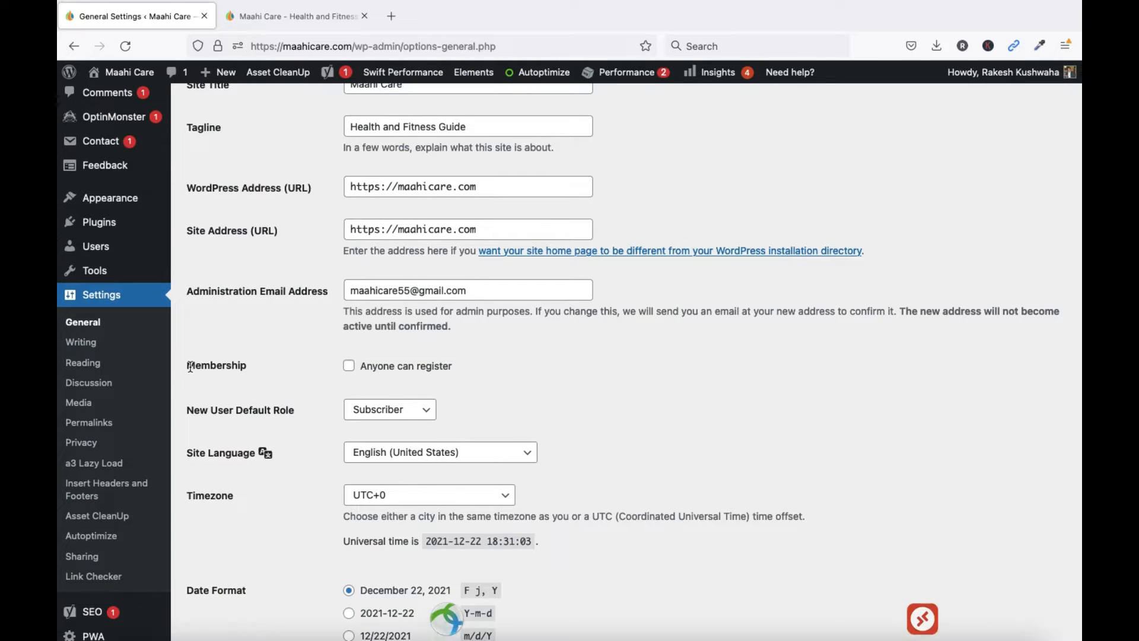
pyautogui.moveTo(187, 364); pyautogui.dragTo(231, 368)
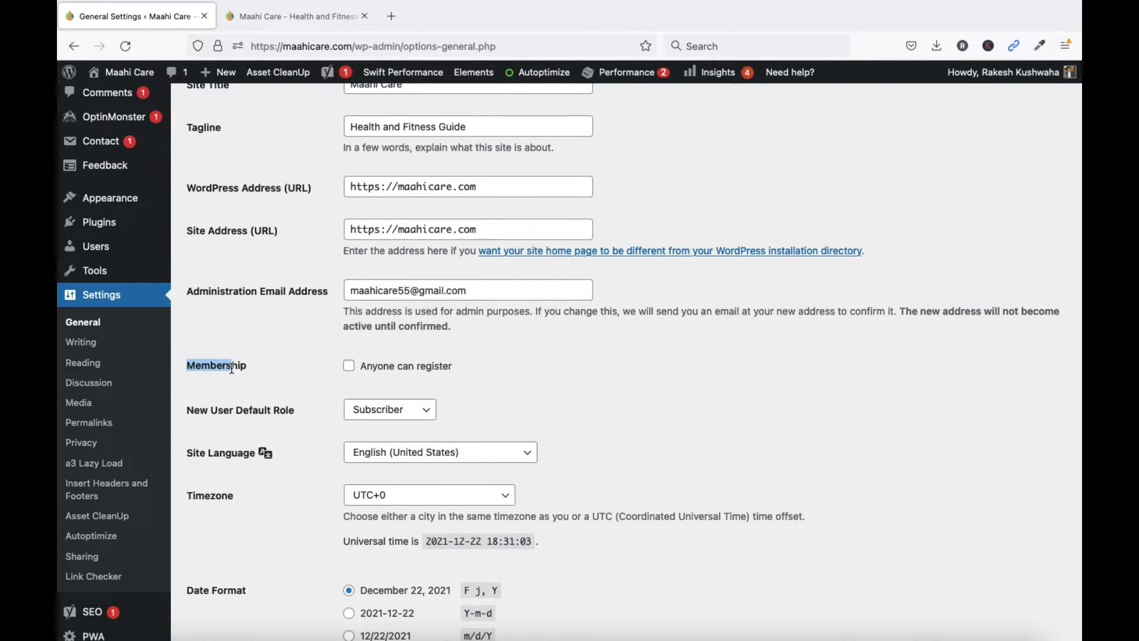
pyautogui.click(350, 368)
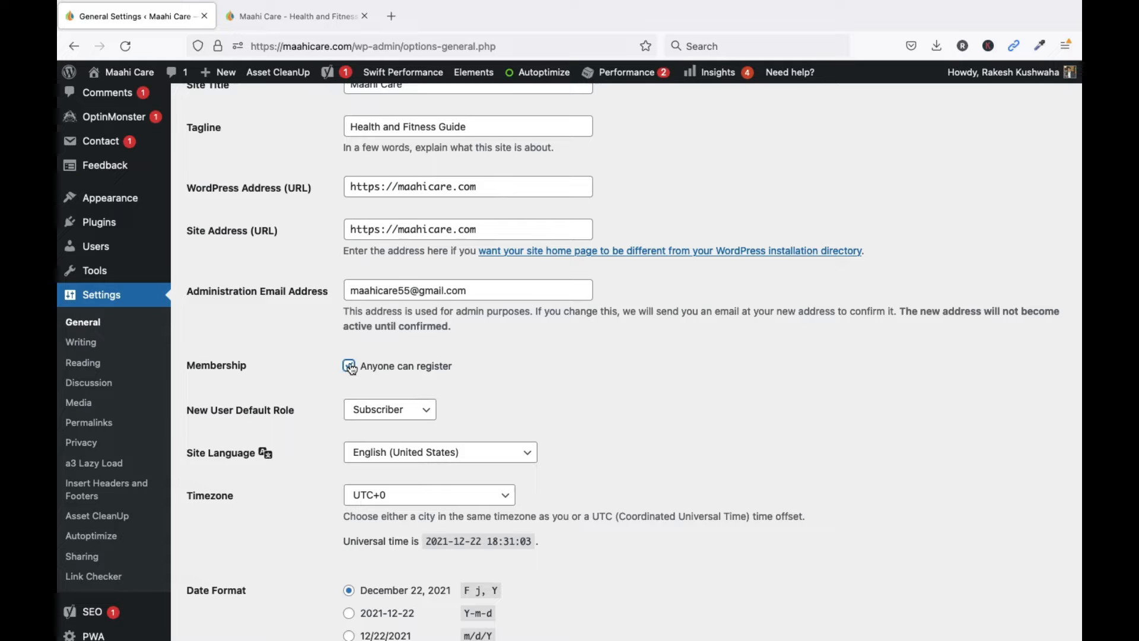
pyautogui.click(350, 371)
pyautogui.click(468, 383)
# Step: Review the available roles for New User Default Role and the Site Language choices, keeping English (United States)
pyautogui.click(367, 408)
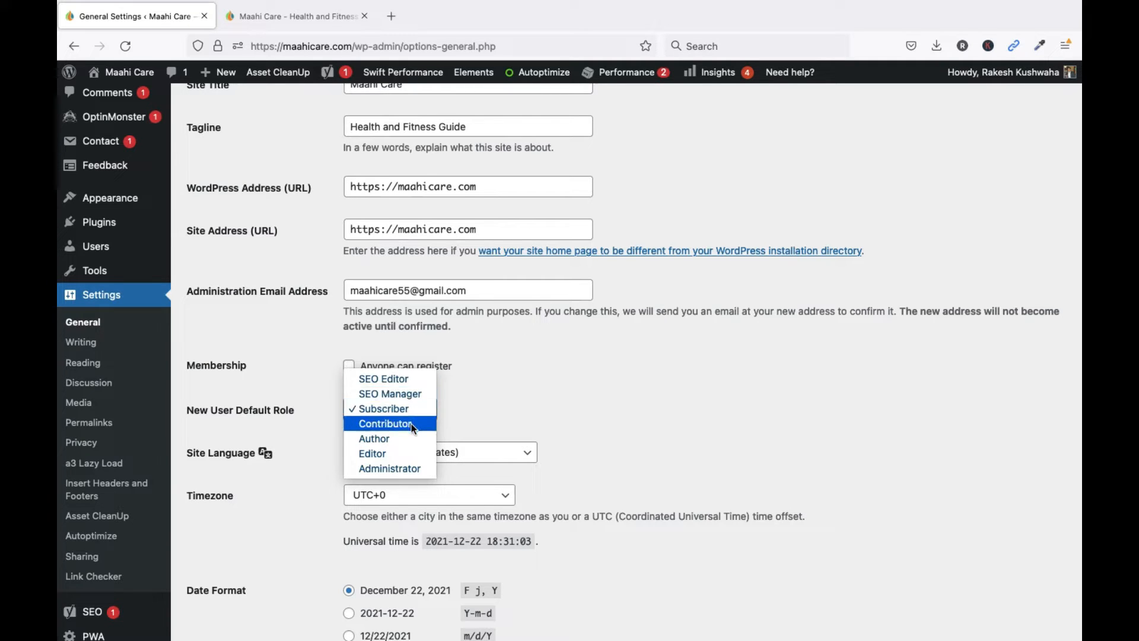
pyautogui.click(479, 412)
pyautogui.scroll(-2, 501, 418)
pyautogui.scroll(-1, 501, 418)
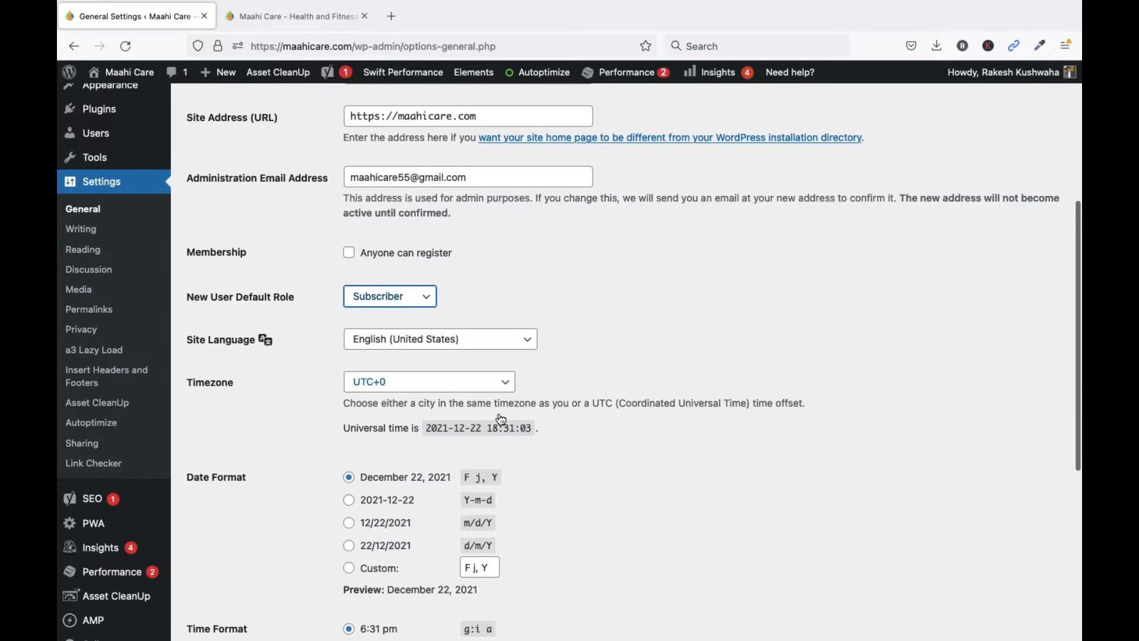
pyautogui.click(485, 344)
pyautogui.click(483, 341)
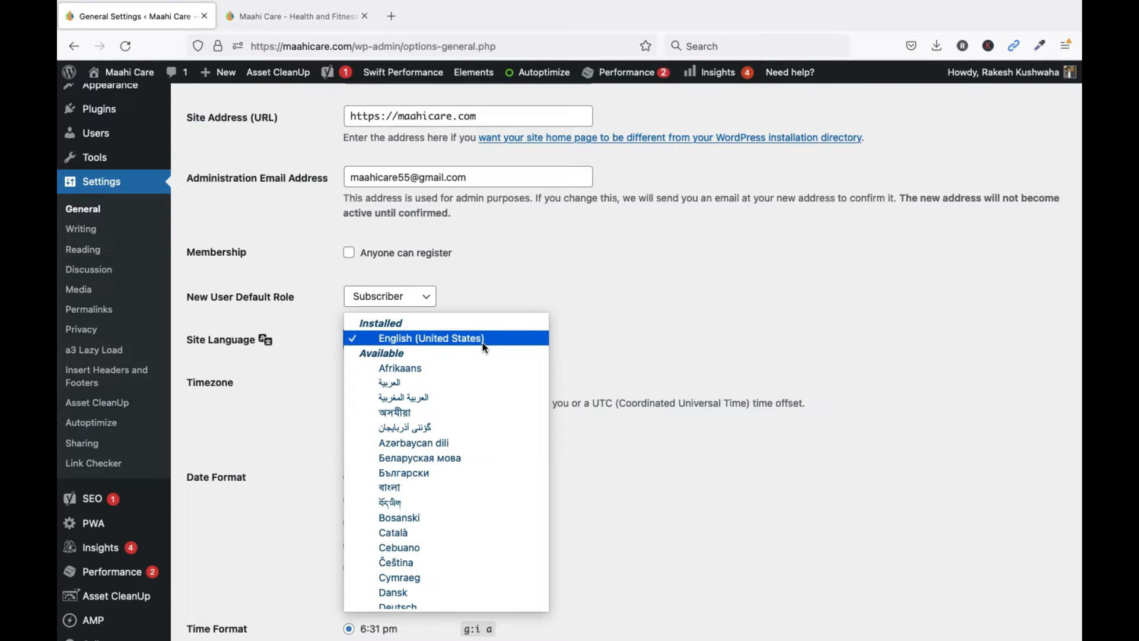
pyautogui.click(482, 343)
# Step: Review the Timezone choices and the Date Format and Time Format options
pyautogui.scroll(-3, 601, 359)
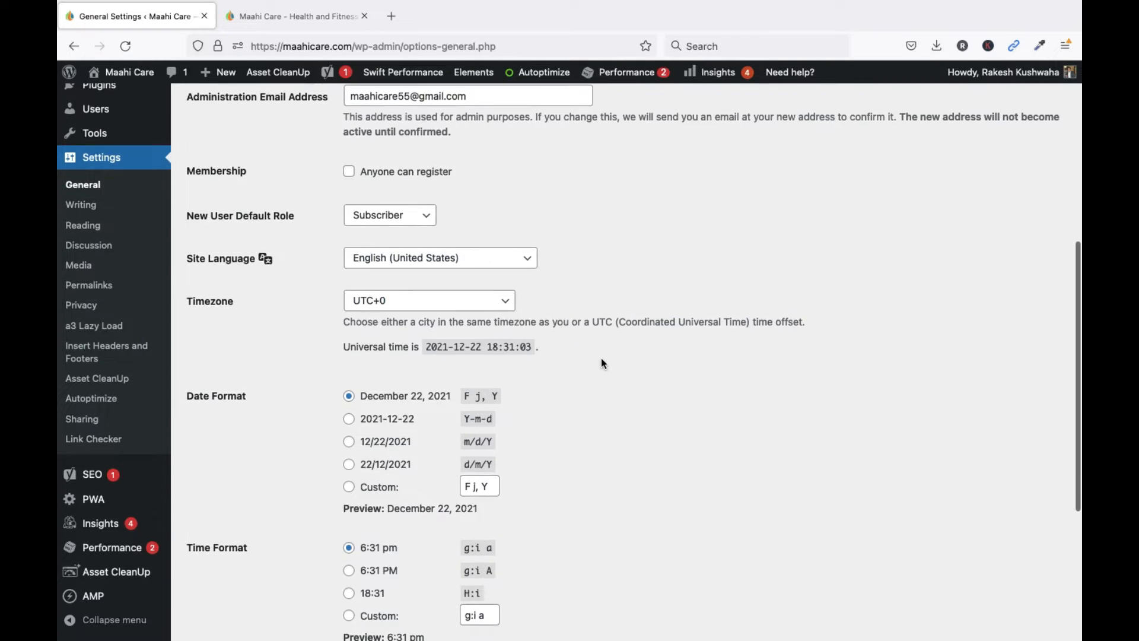
pyautogui.click(427, 305)
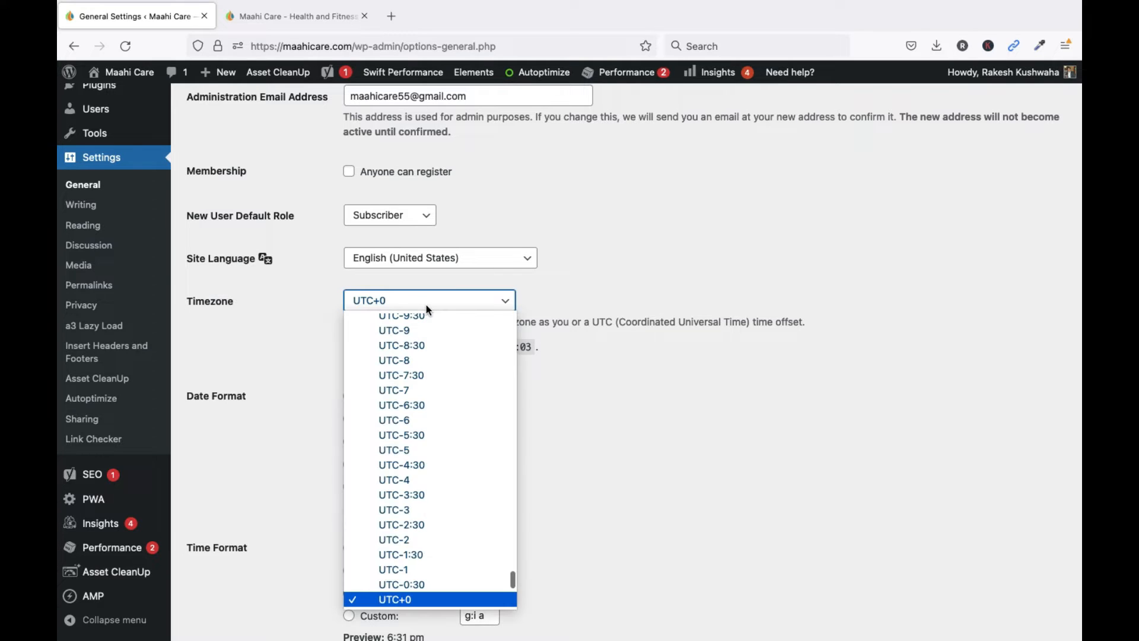
pyautogui.click(655, 374)
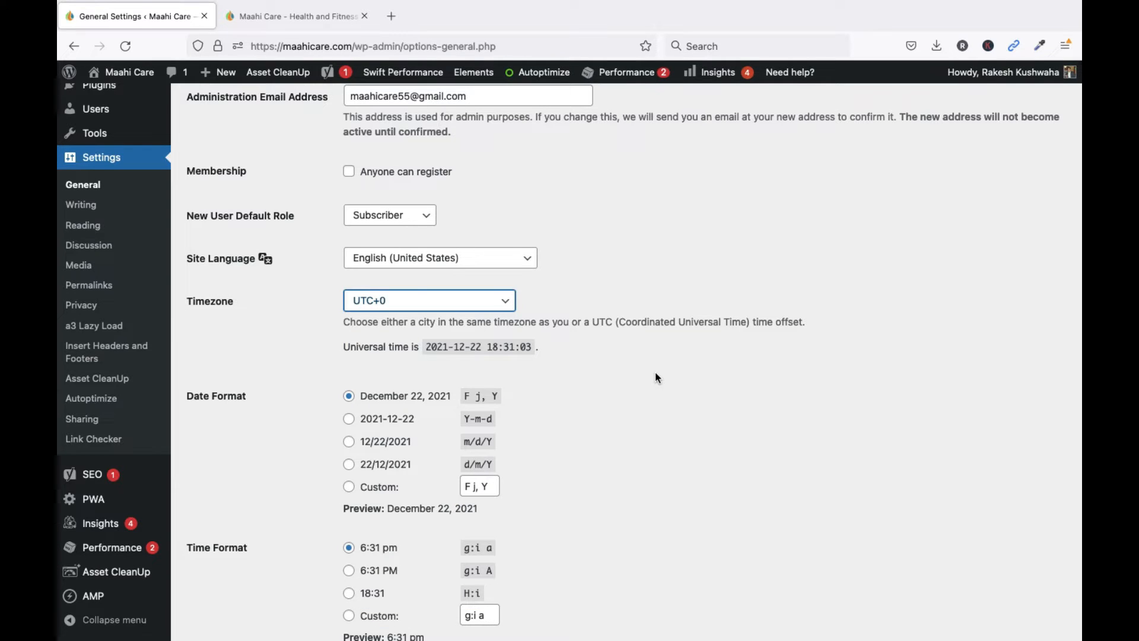
pyautogui.scroll(-3, 626, 412)
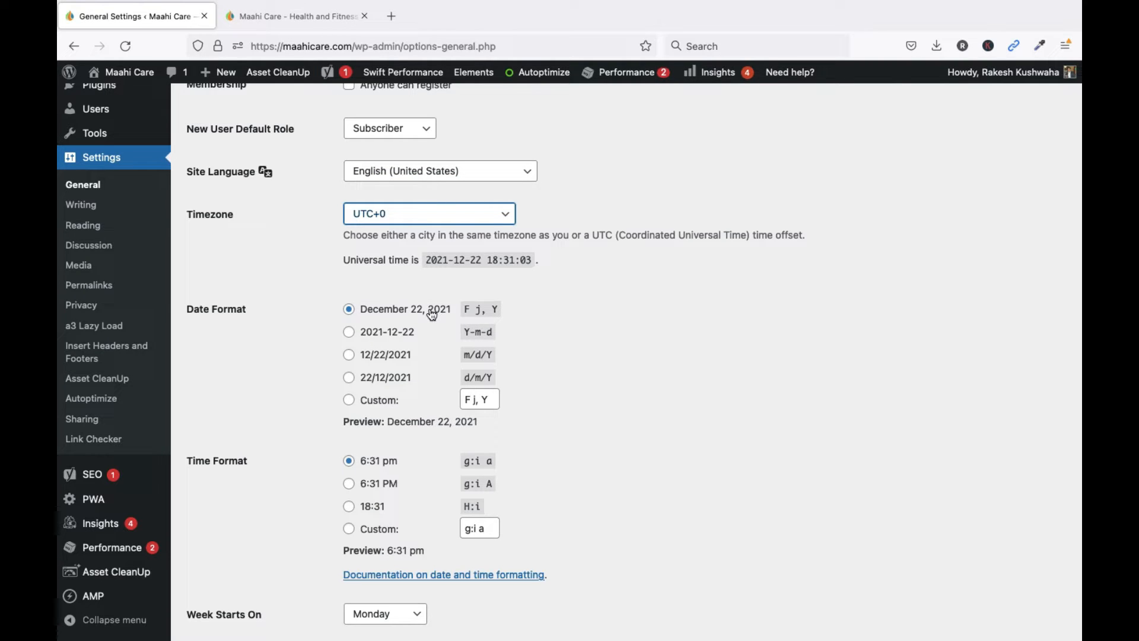
pyautogui.scroll(-6, 372, 454)
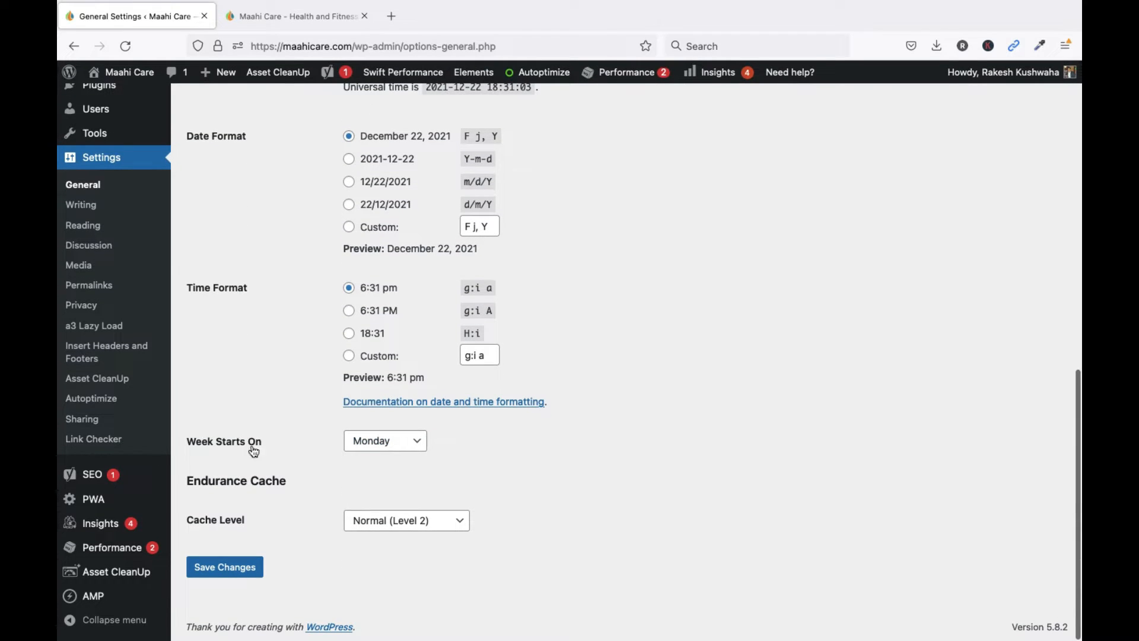
# Step: Try Saturday as the day the week starts on, and set it back to Monday
pyautogui.click(389, 447)
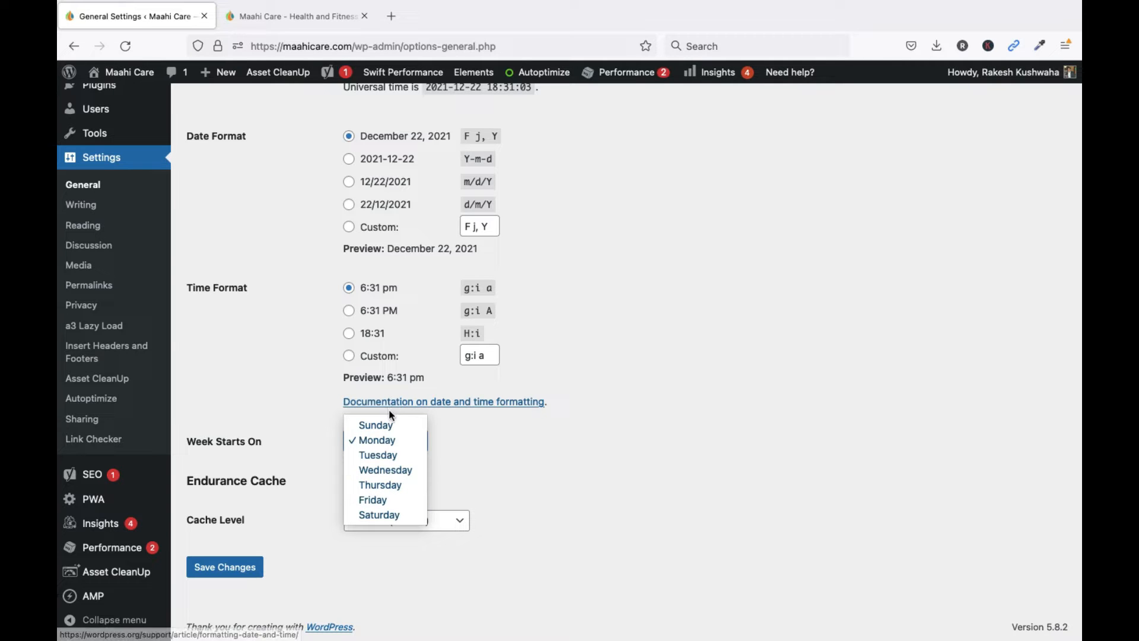
pyautogui.click(357, 515)
pyautogui.click(368, 451)
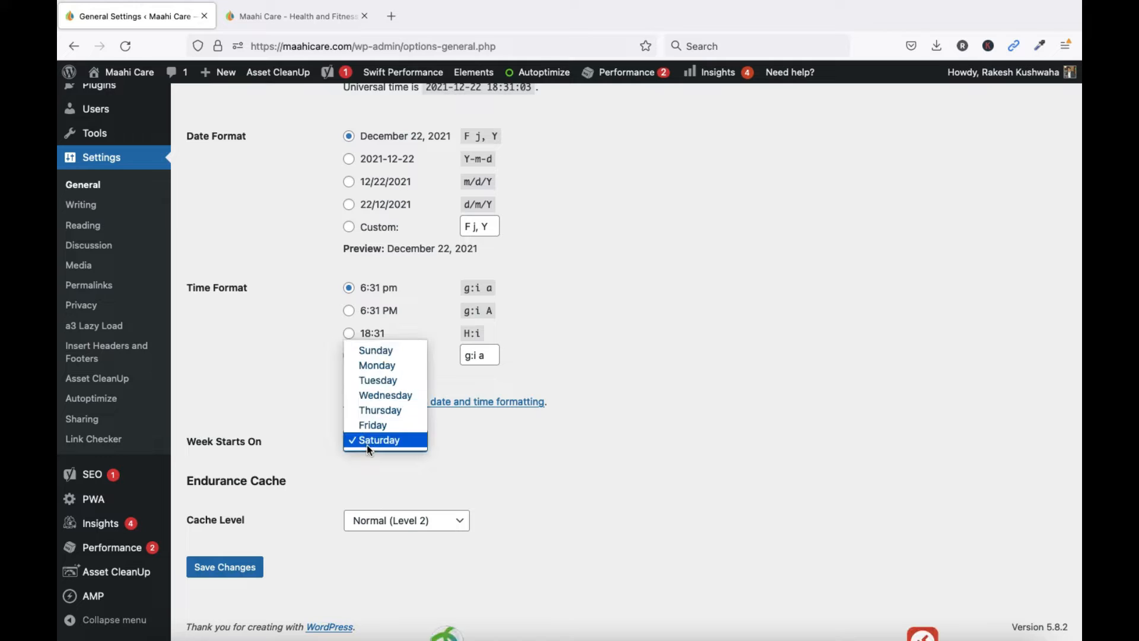
pyautogui.click(379, 371)
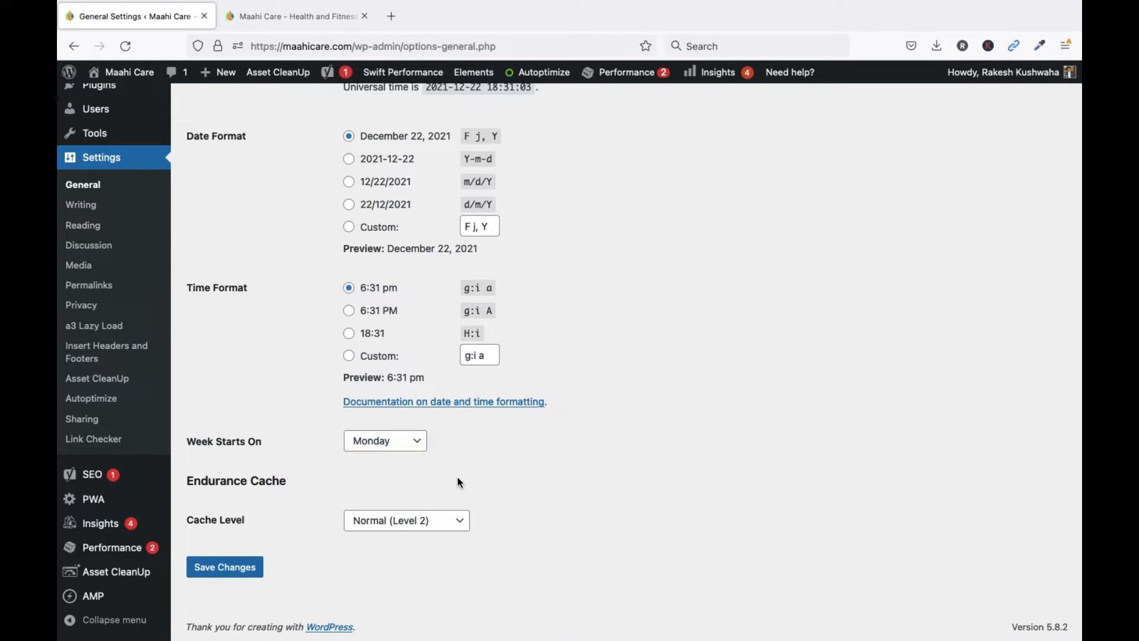
# Step: Keep the Endurance Cache level at Normal (Level 2) and save the General settings
pyautogui.click(428, 521)
pyautogui.click(428, 520)
pyautogui.click(225, 567)
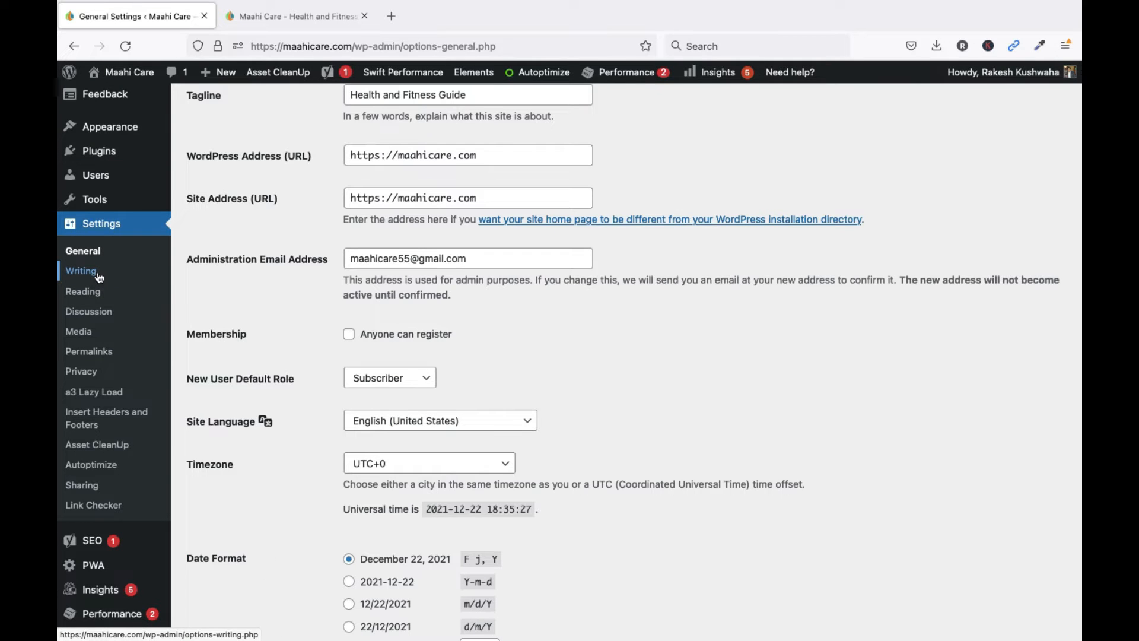
# Step: Open the Writing settings and review the Default Post Category and Default Post Format choices, keeping Uncategorized and Standard
pyautogui.click(83, 274)
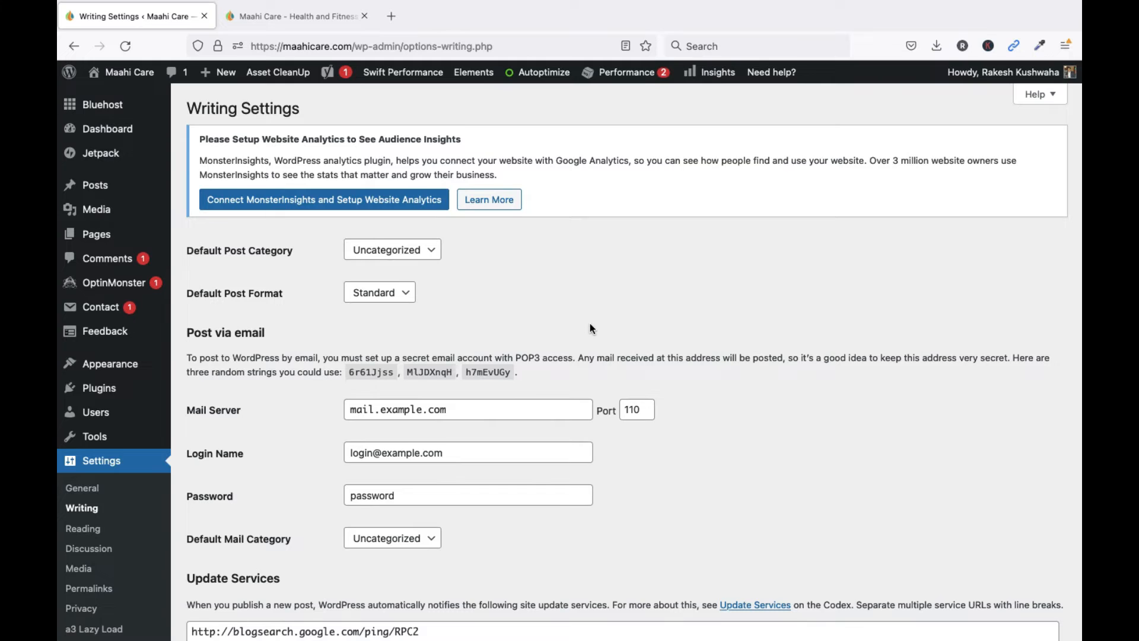
pyautogui.scroll(-2, 589, 327)
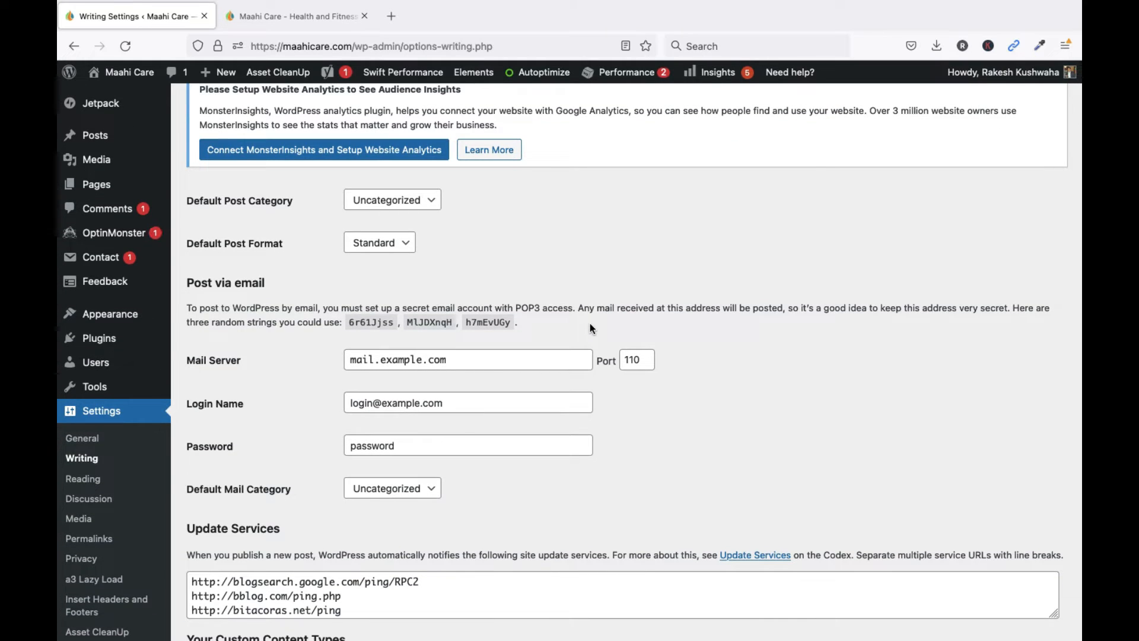
pyautogui.click(403, 202)
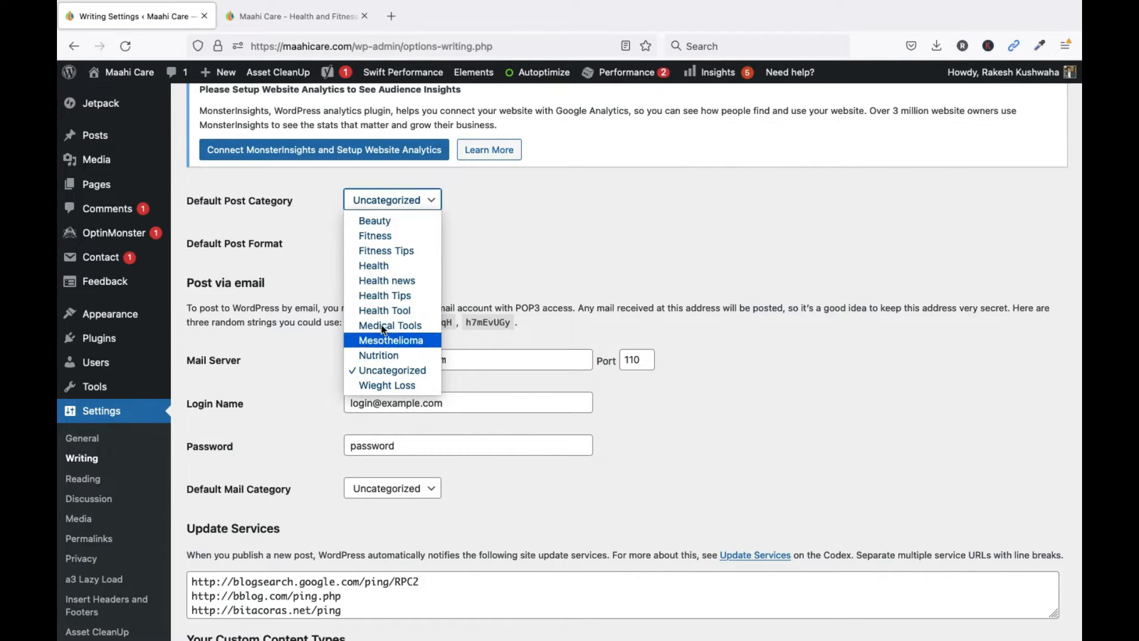
pyautogui.click(305, 244)
pyautogui.click(383, 244)
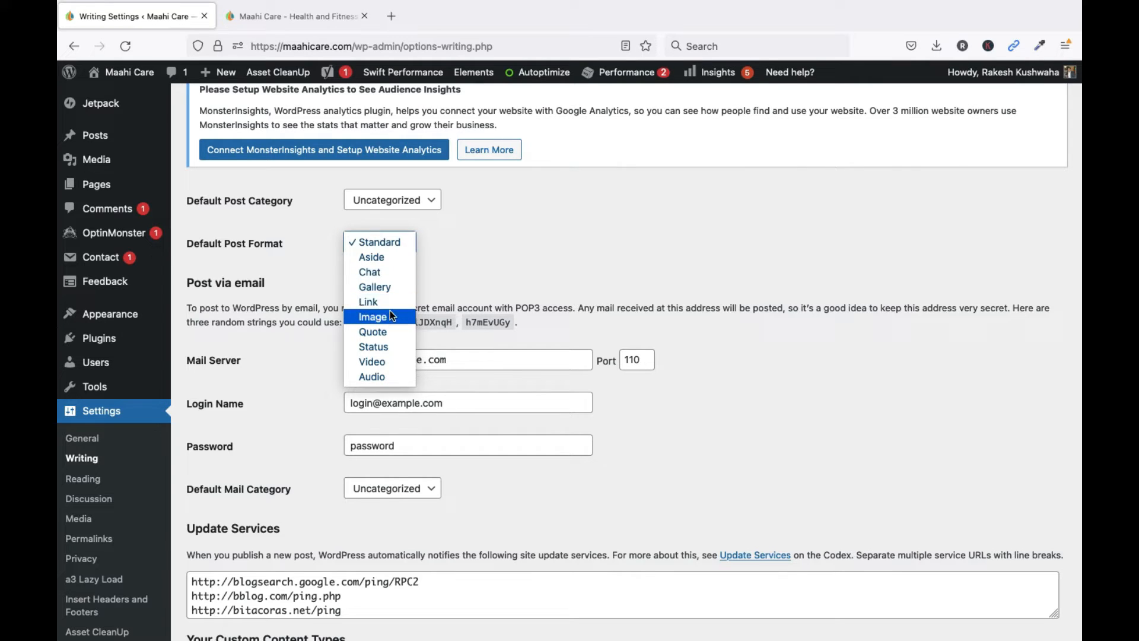
pyautogui.click(473, 270)
# Step: Review the Mail Server, Login Name and Password fields of the Post via email settings
pyautogui.scroll(-2, 474, 268)
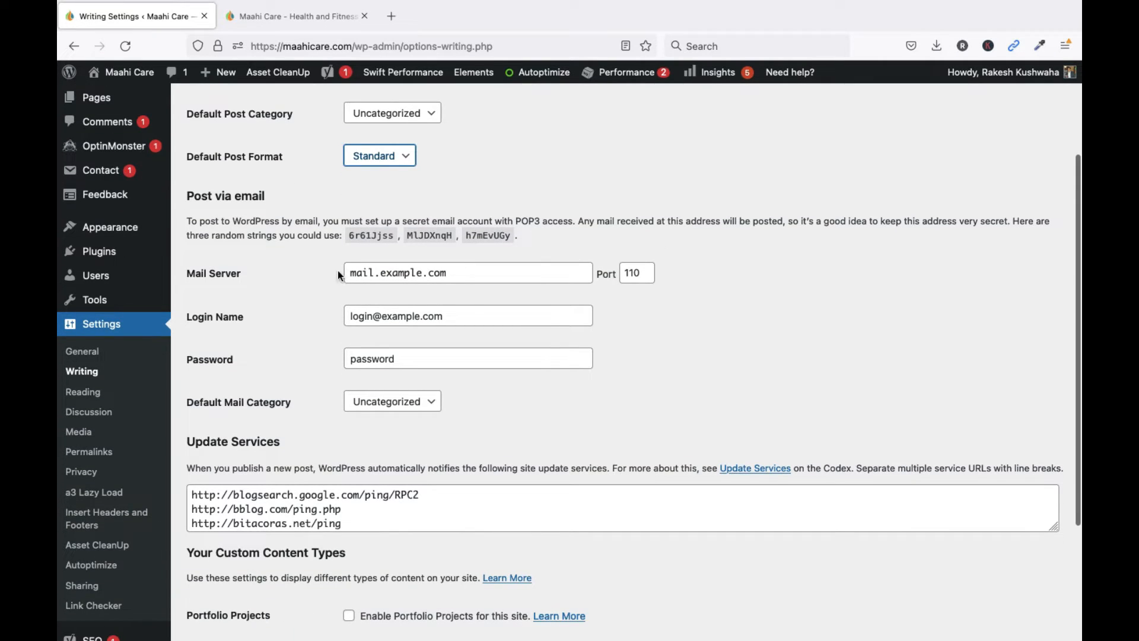
pyautogui.moveTo(464, 274); pyautogui.dragTo(326, 273)
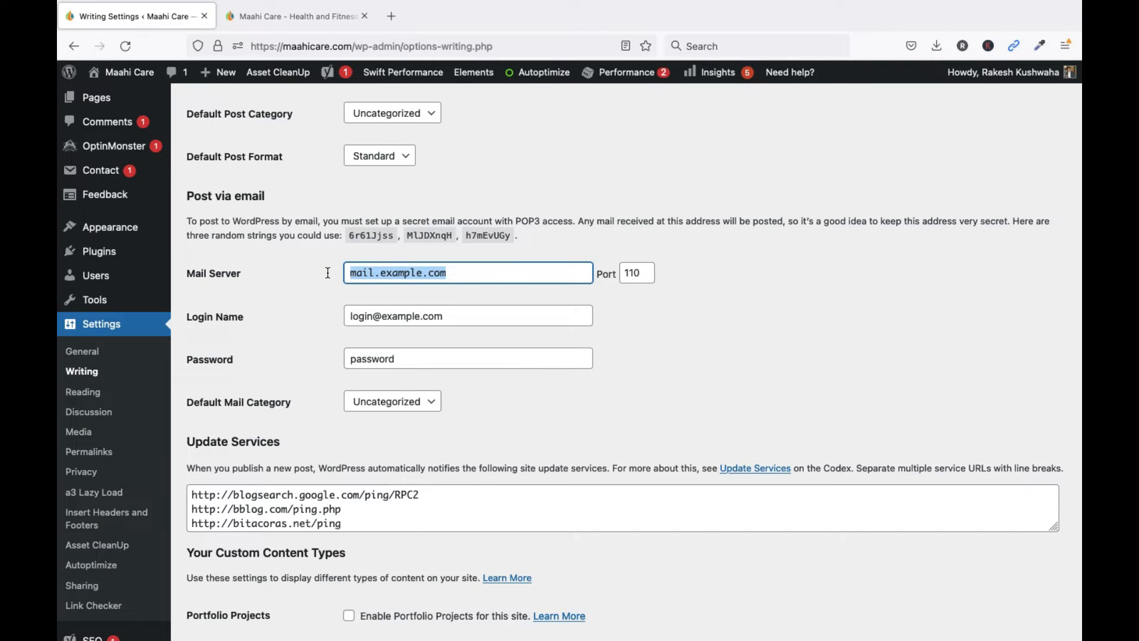
pyautogui.click(461, 325)
pyautogui.moveTo(461, 325); pyautogui.dragTo(341, 323)
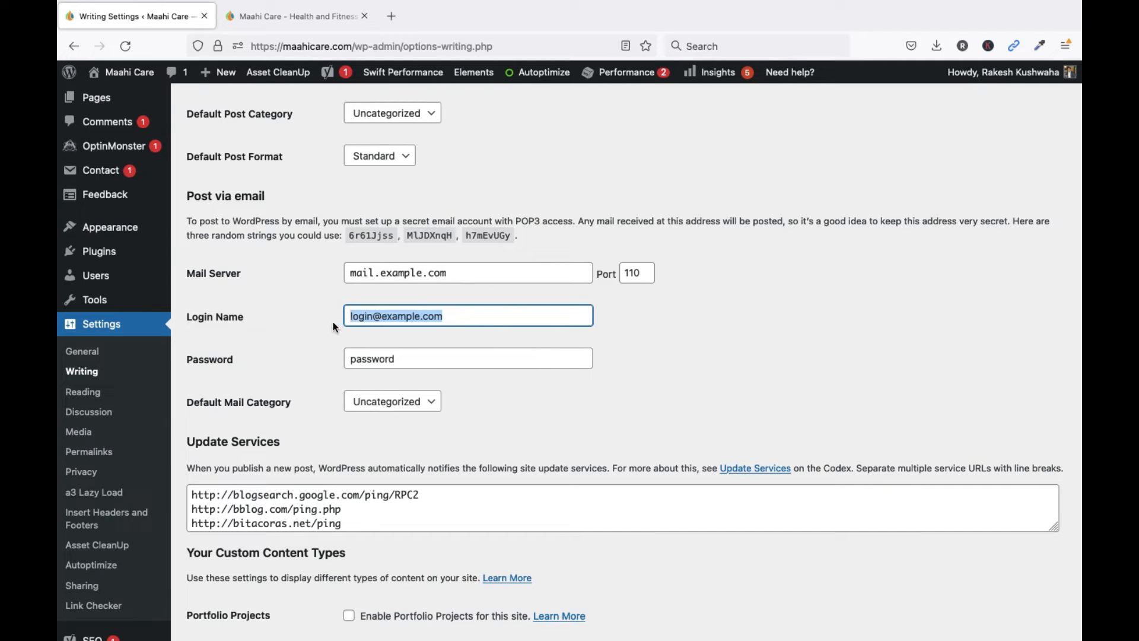
pyautogui.click(408, 369)
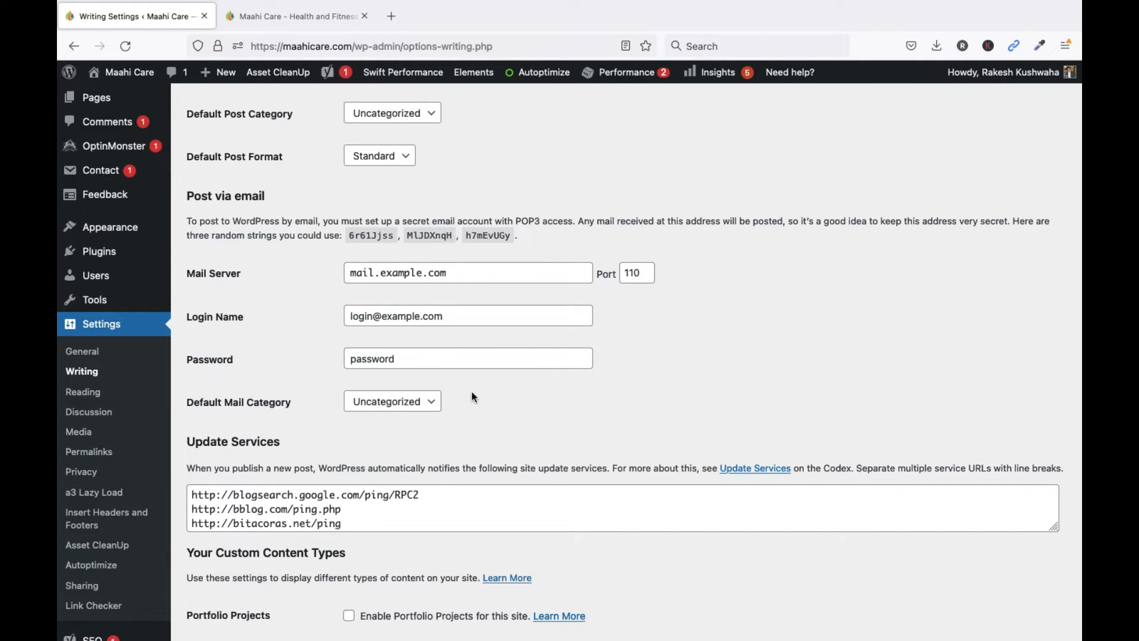
# Step: Replace the Update Services URLs with the copied list of ping service addresses and save the Writing settings
pyautogui.scroll(-5, 475, 397)
pyautogui.click(414, 363)
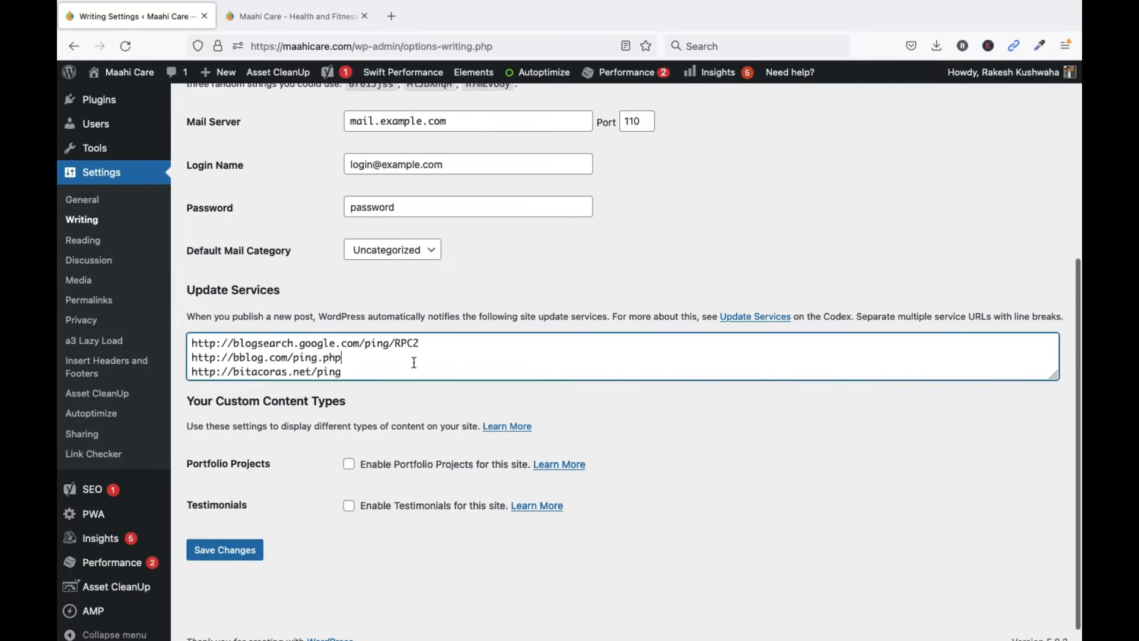
pyautogui.scroll(2, 414, 362)
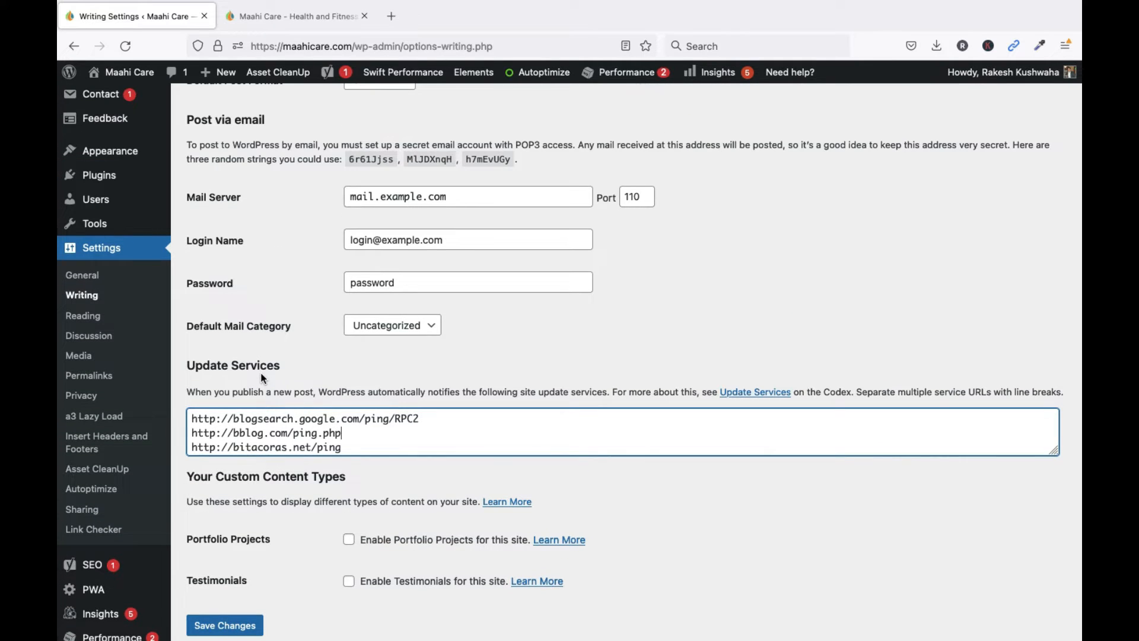
pyautogui.click(361, 449)
pyautogui.moveTo(361, 449); pyautogui.dragTo(271, 403)
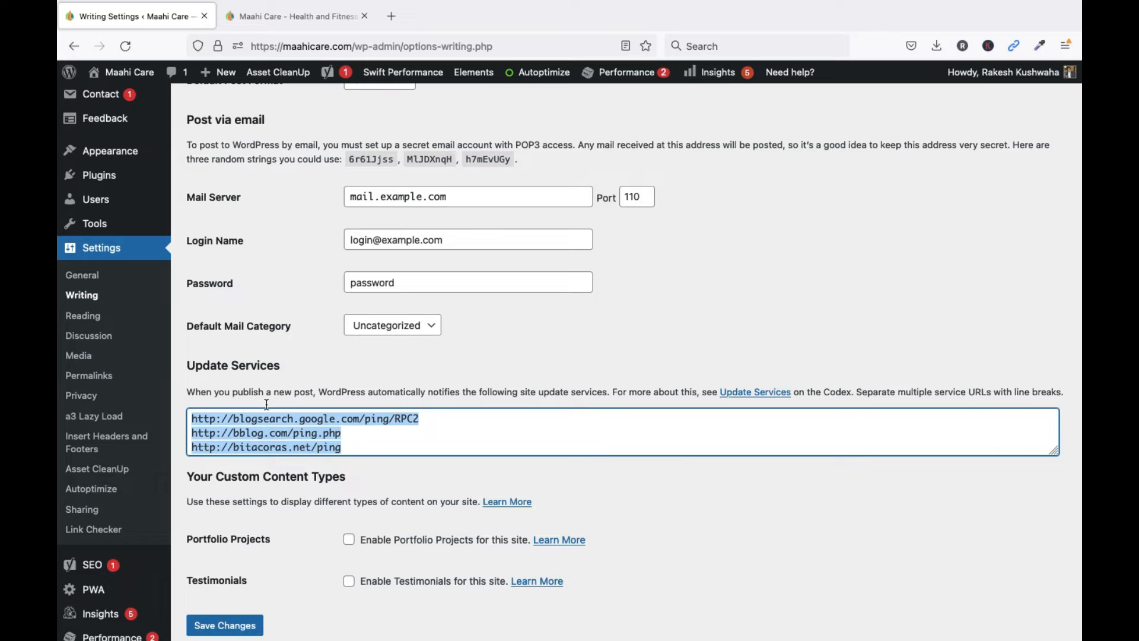
pyautogui.press('super+v')
pyautogui.scroll(-5, 376, 444)
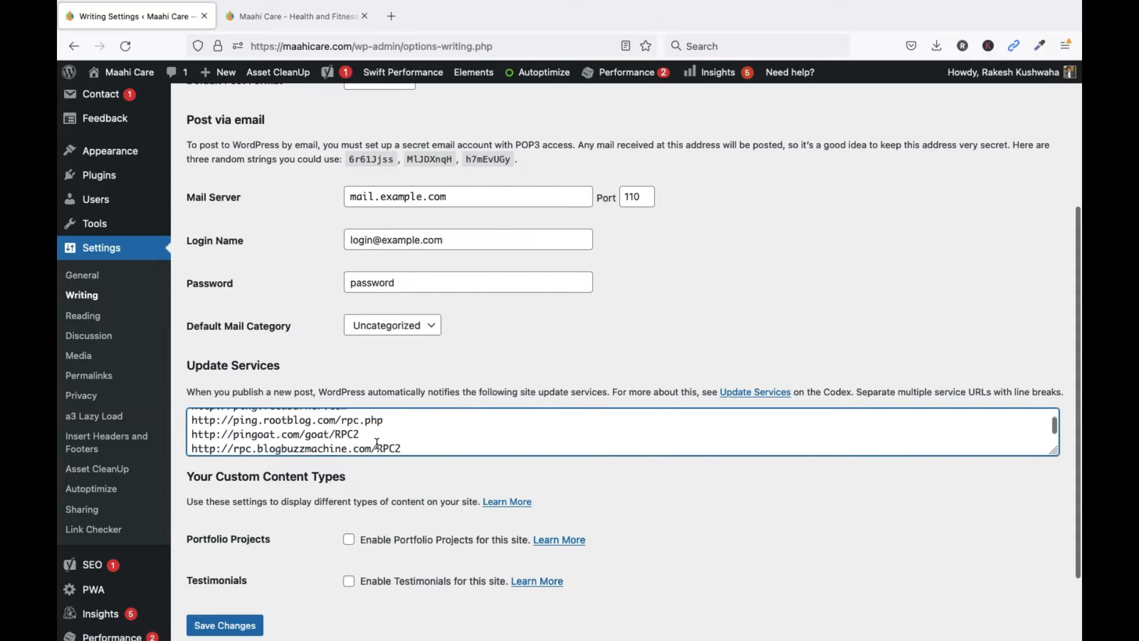
pyautogui.scroll(-3, 376, 444)
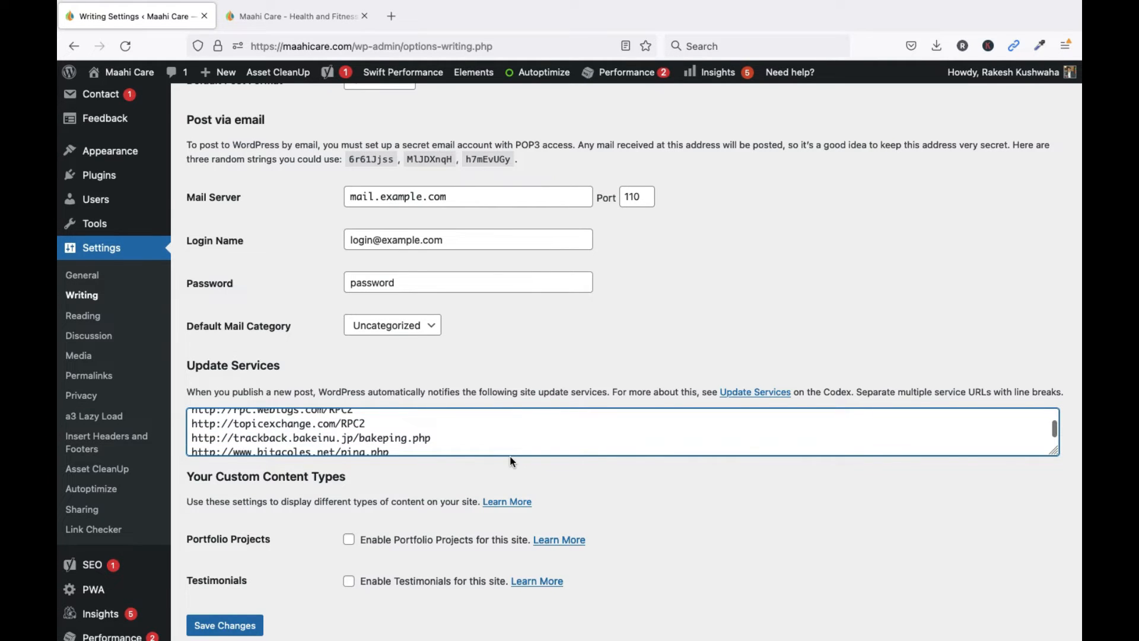
pyautogui.scroll(-3, 512, 462)
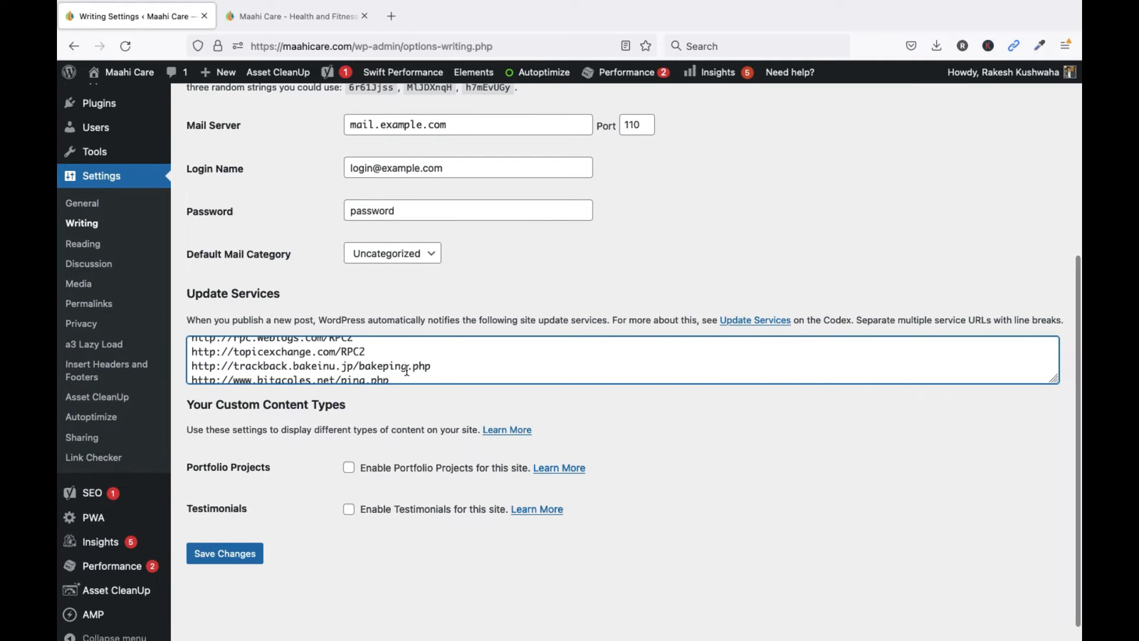
pyautogui.scroll(-1, 348, 546)
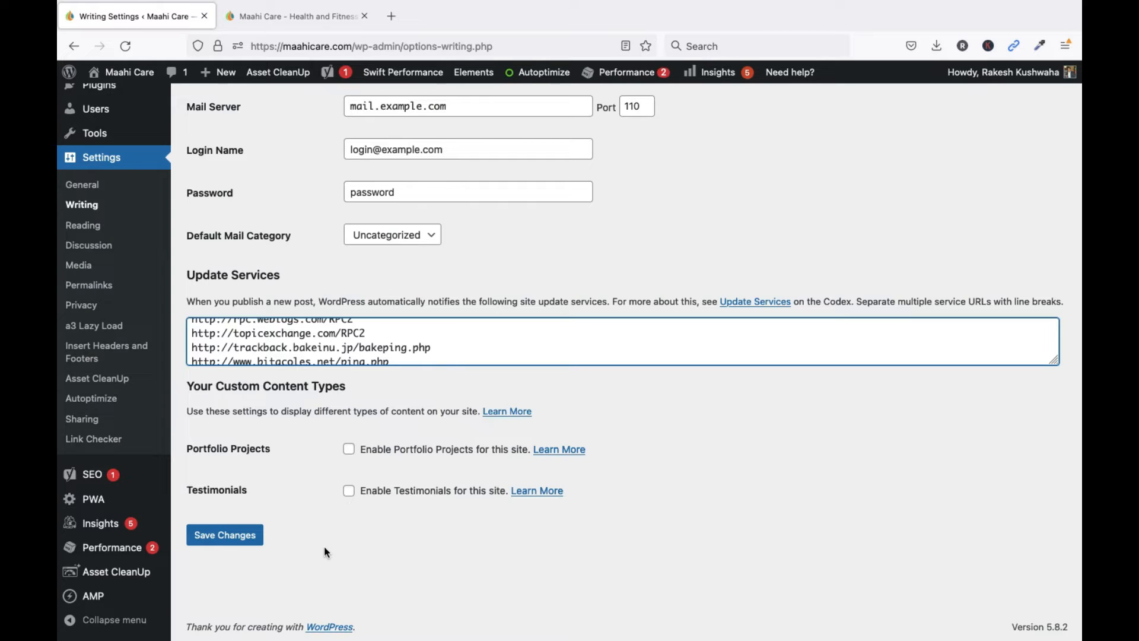
pyautogui.click(235, 537)
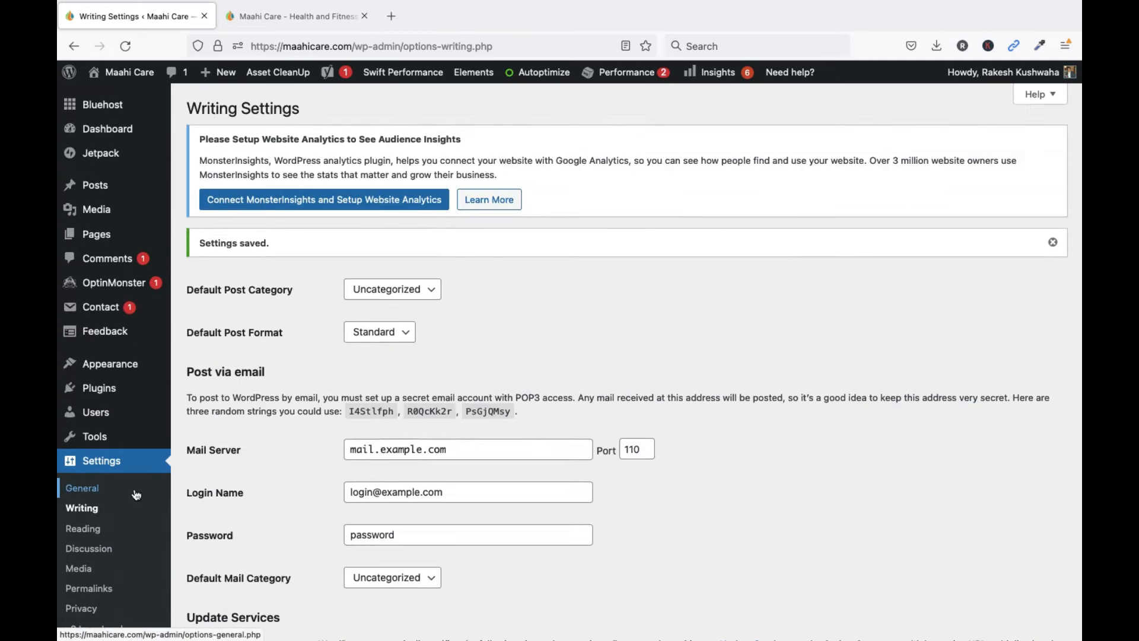
# Step: Open the Reading settings and review the homepage display options, keeping Your latest posts
pyautogui.scroll(-3, 136, 491)
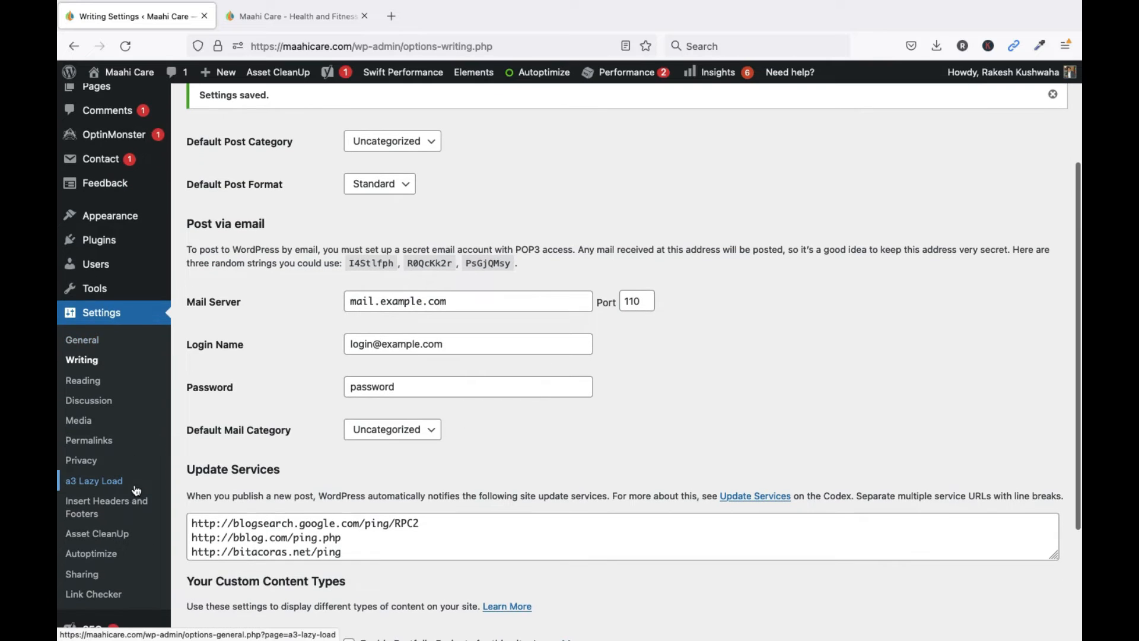
pyautogui.click(95, 387)
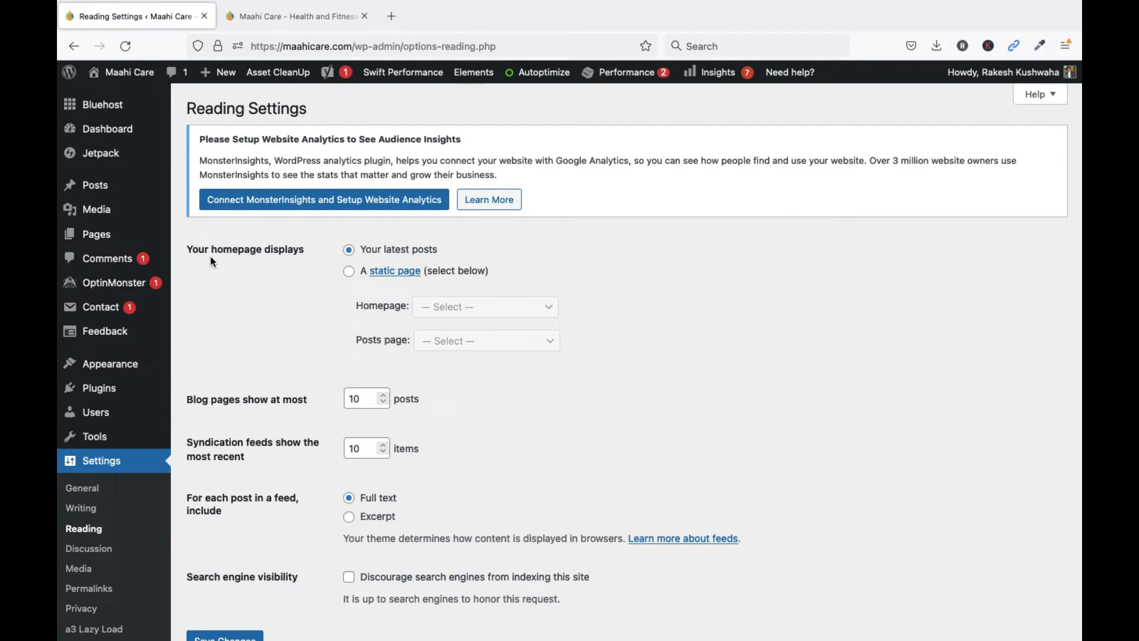
pyautogui.moveTo(188, 252); pyautogui.dragTo(304, 254)
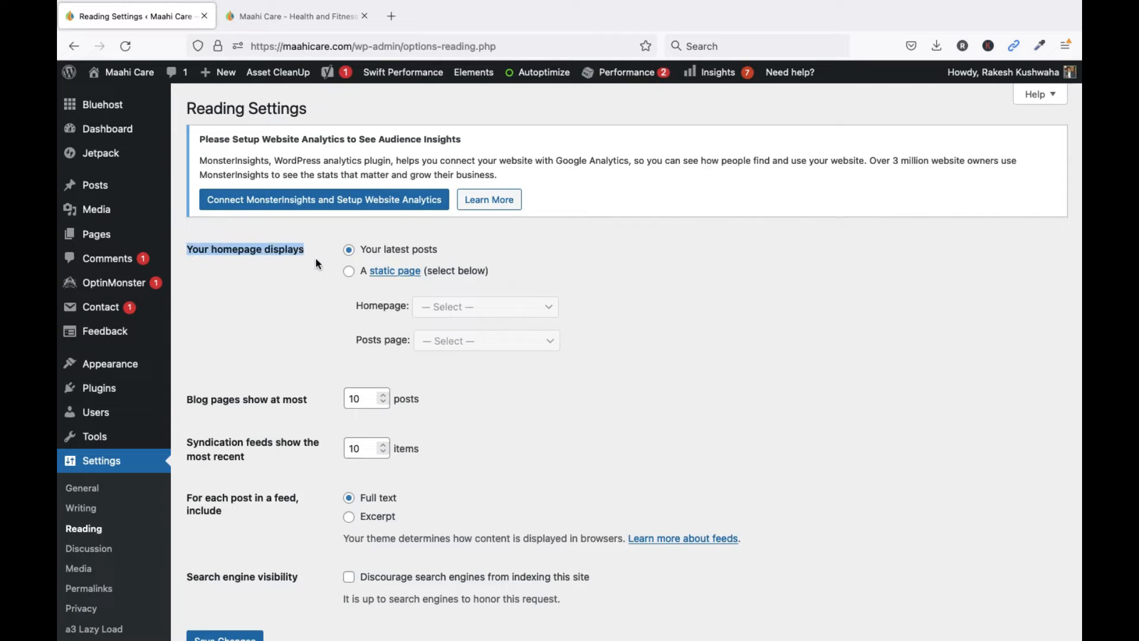
pyautogui.click(392, 255)
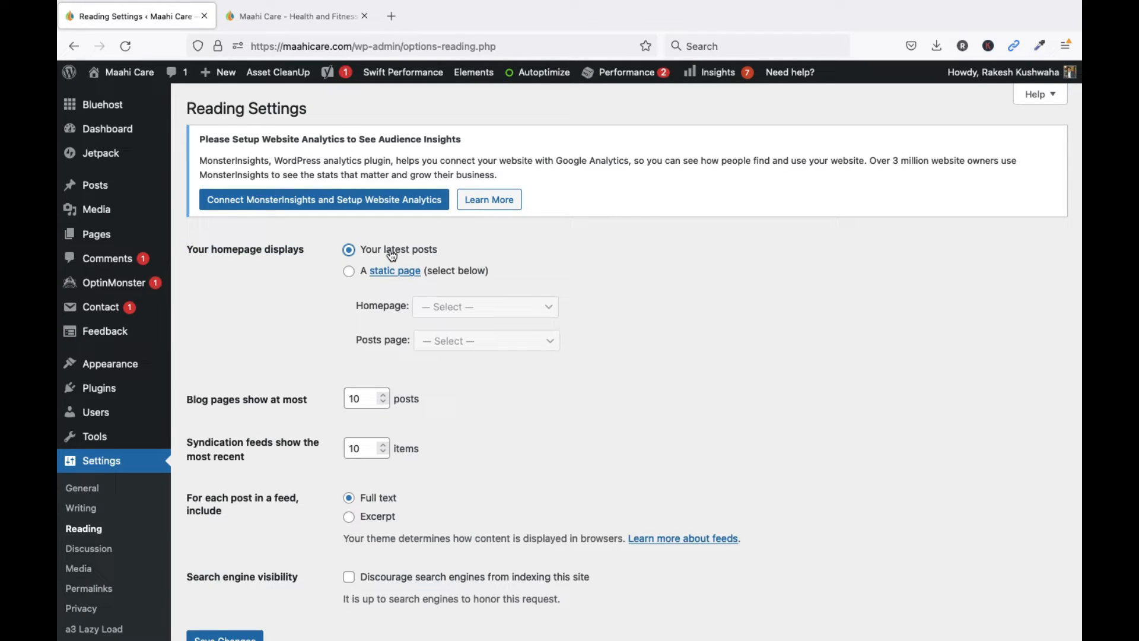
# Step: Try a static page as the homepage, choosing DMCA, and save the Reading settings
pyautogui.click(349, 274)
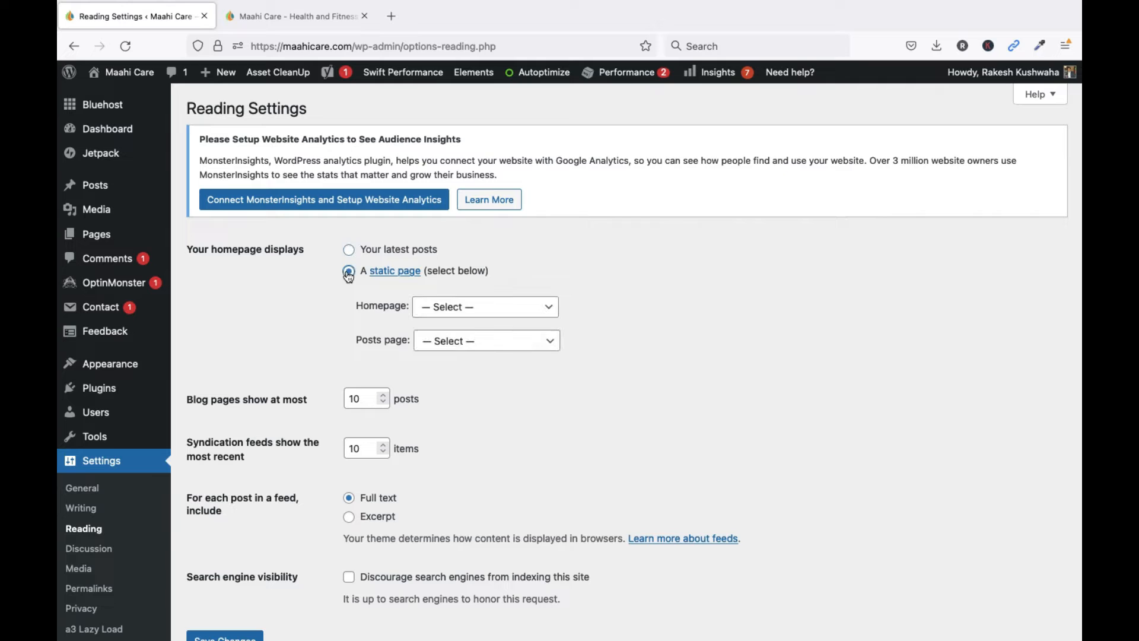
pyautogui.click(461, 309)
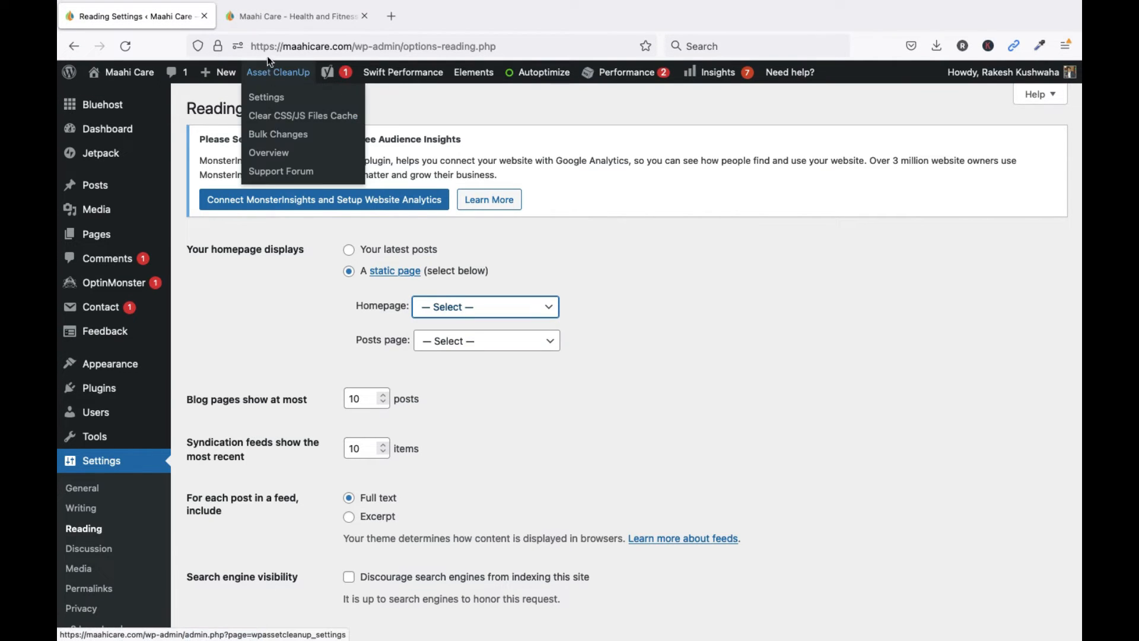
pyautogui.click(291, 16)
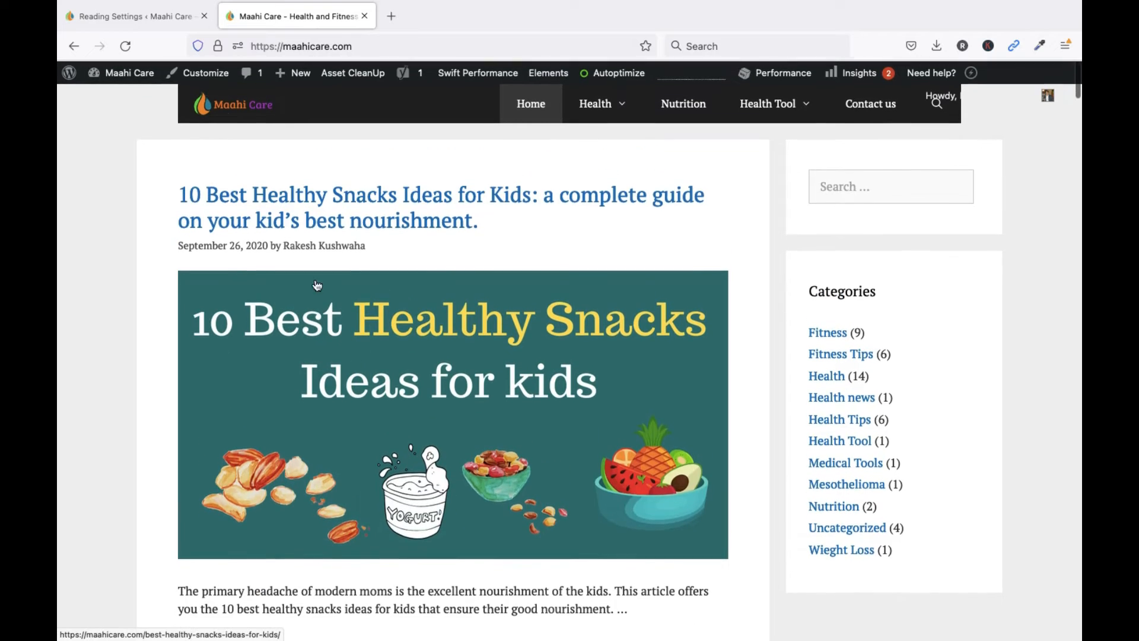
pyautogui.click(153, 13)
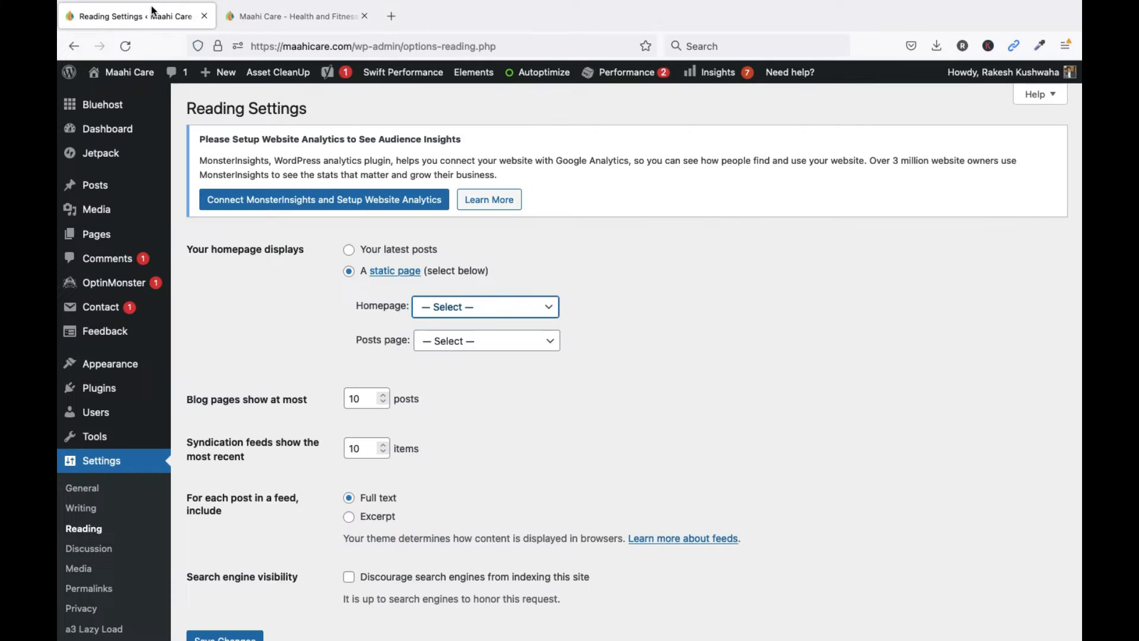
pyautogui.click(460, 313)
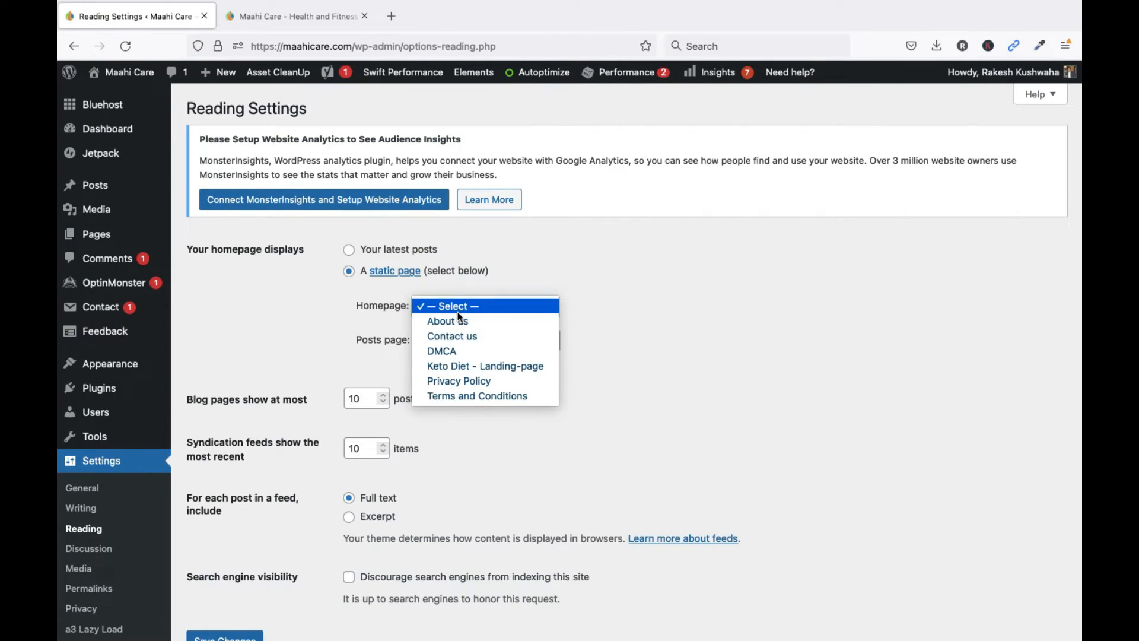
pyautogui.click(462, 354)
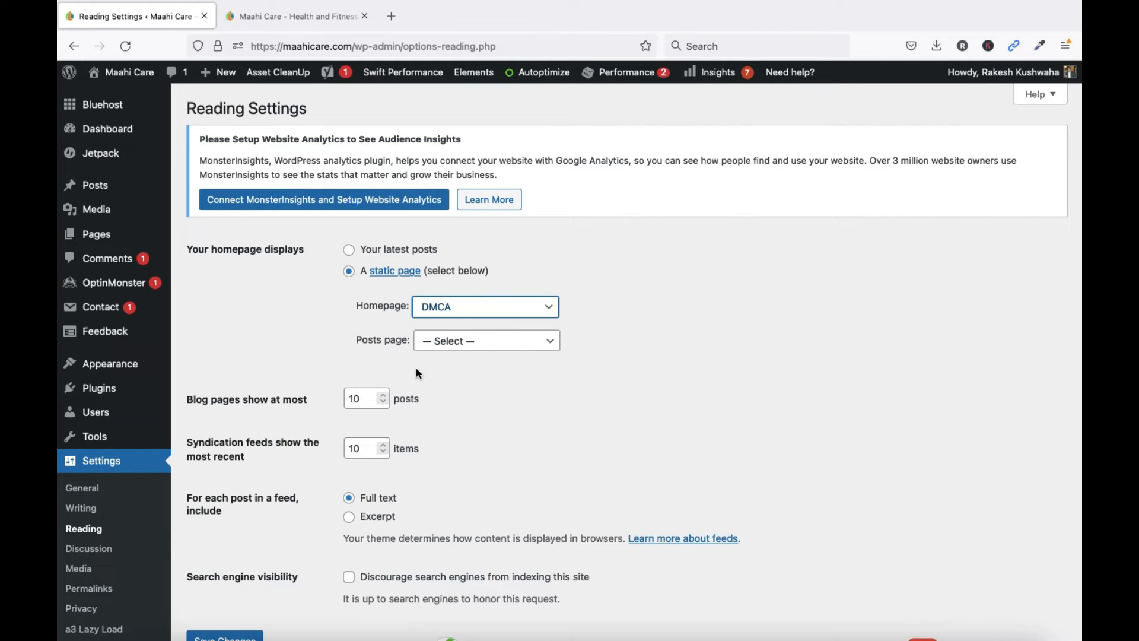
pyautogui.scroll(-5, 415, 372)
pyautogui.click(231, 338)
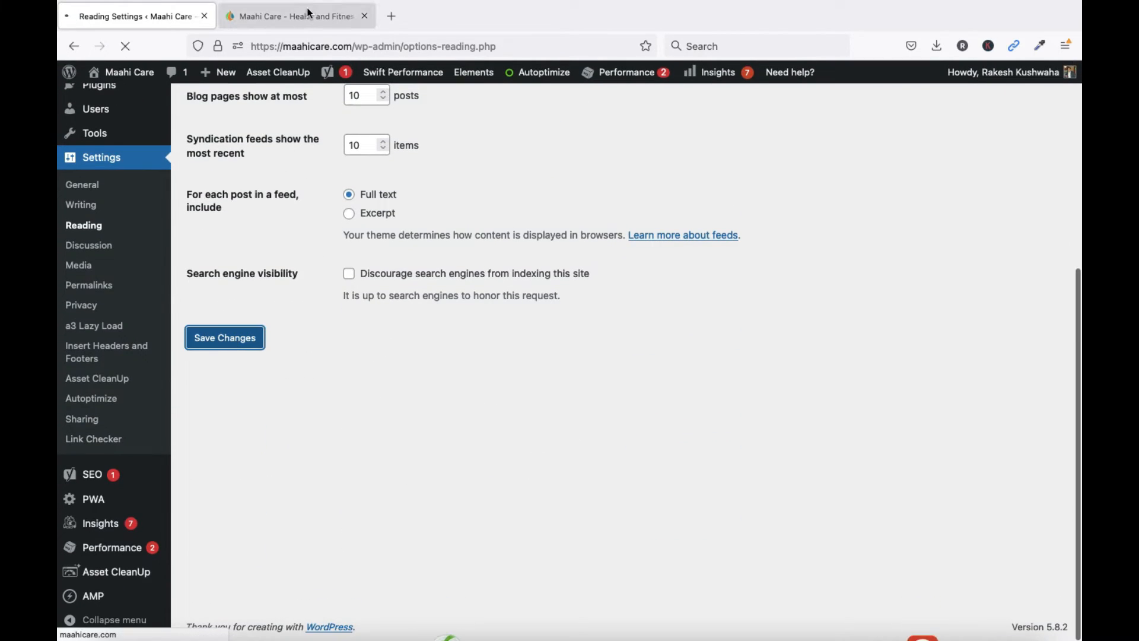
# Step: Check the reloaded front page of the site, and set the homepage display back to Your latest posts
pyautogui.click(308, 14)
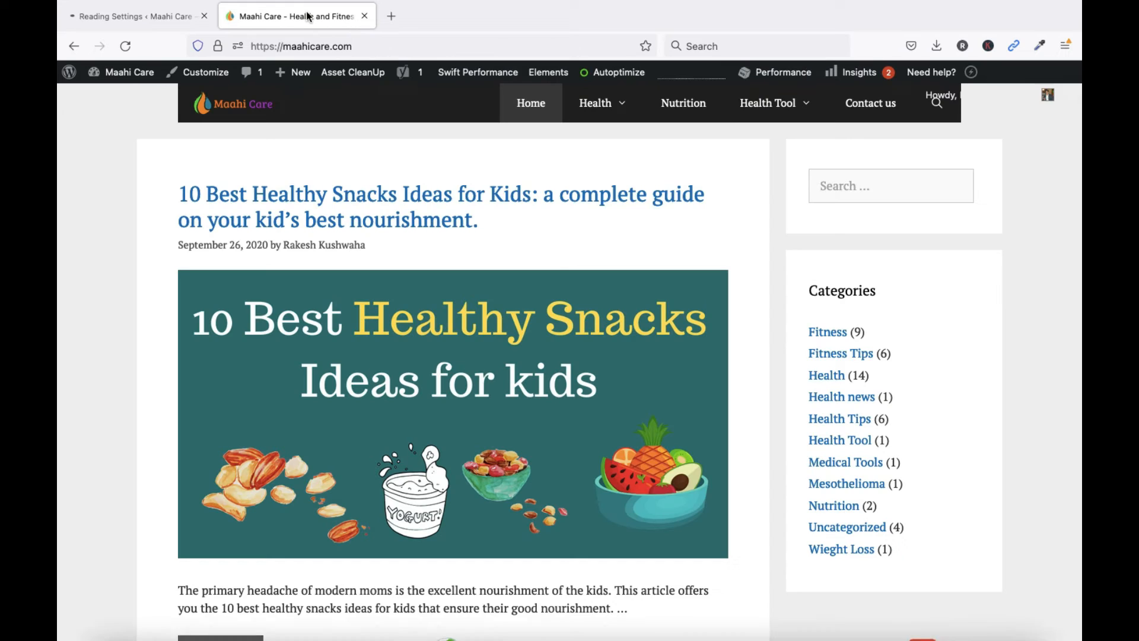
pyautogui.click(127, 47)
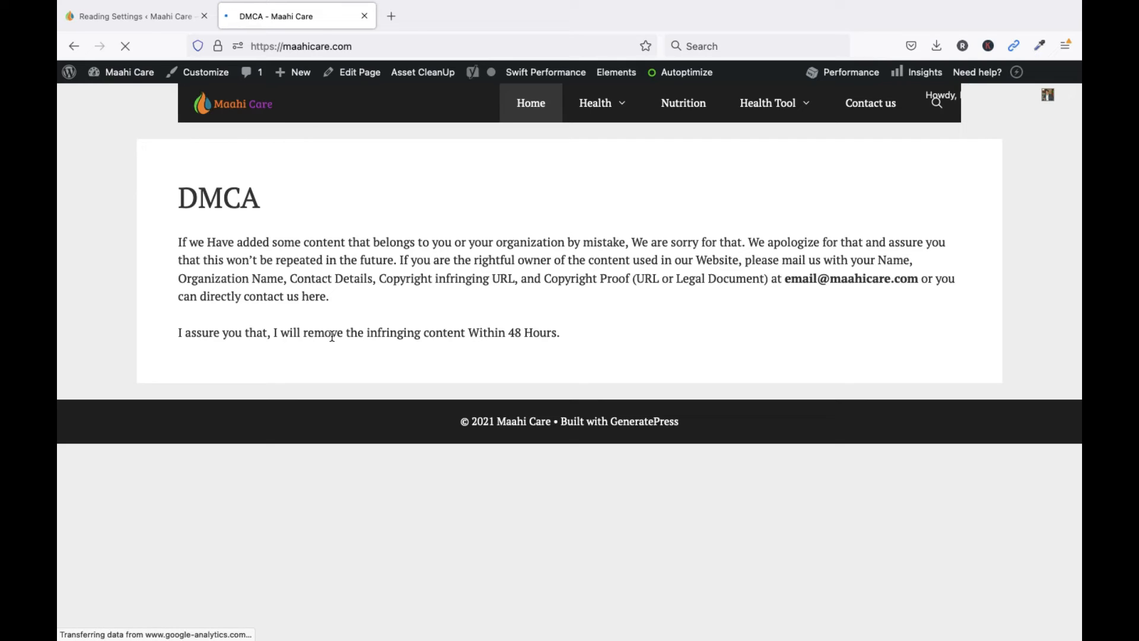
pyautogui.click(136, 16)
pyautogui.click(349, 289)
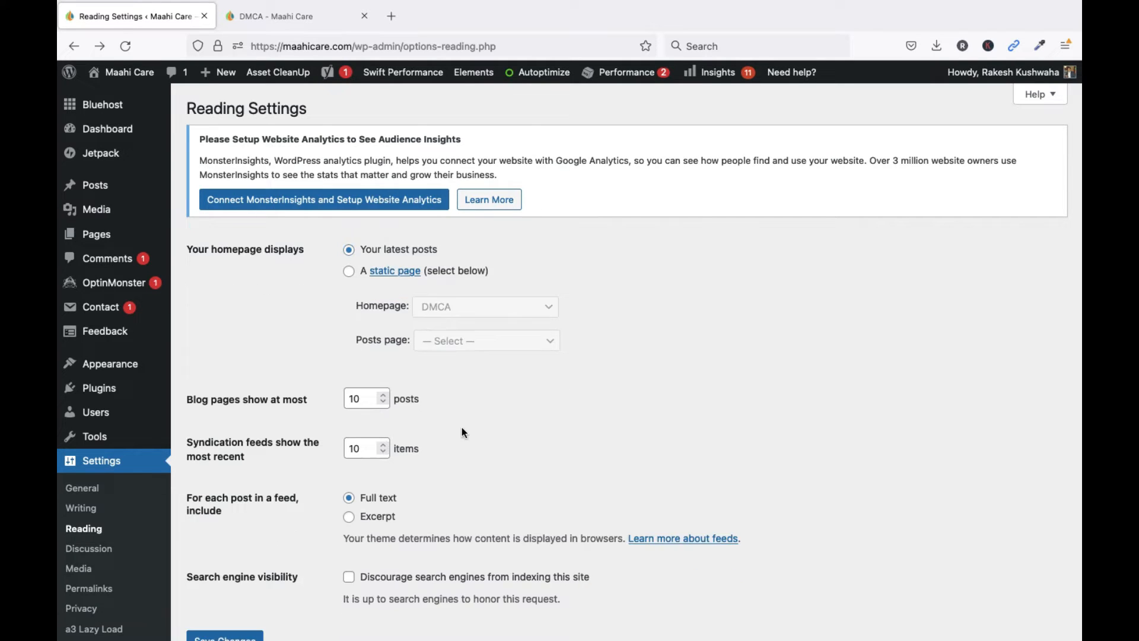
# Step: Review the limit for posts shown on blog pages and save the Reading settings with Your latest posts as the homepage display
pyautogui.scroll(-3, 461, 430)
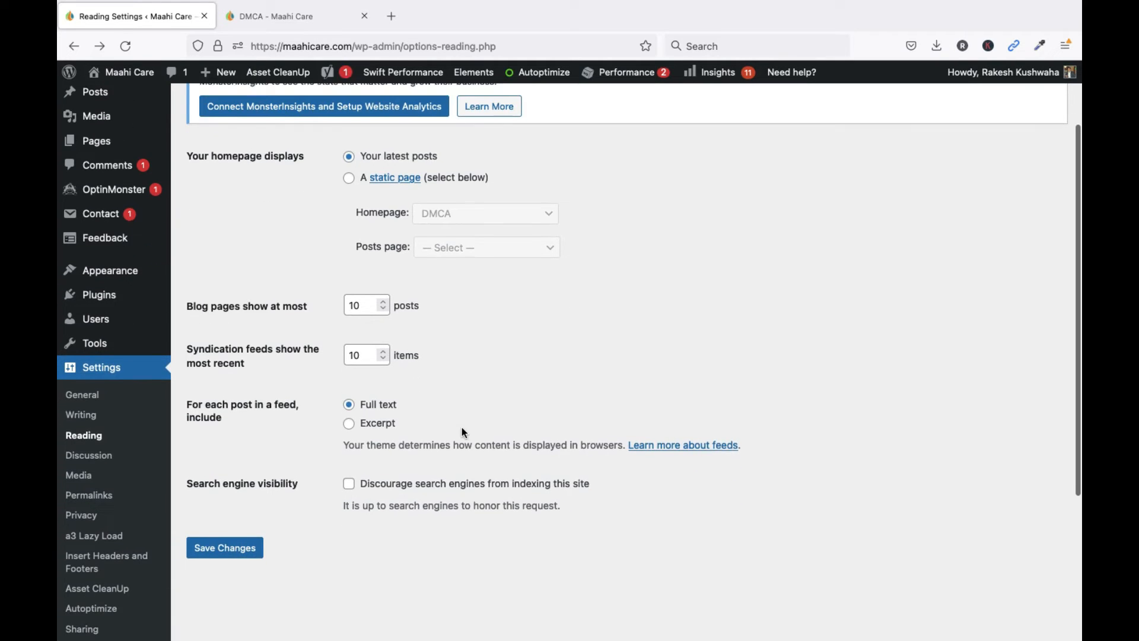
pyautogui.click(367, 304)
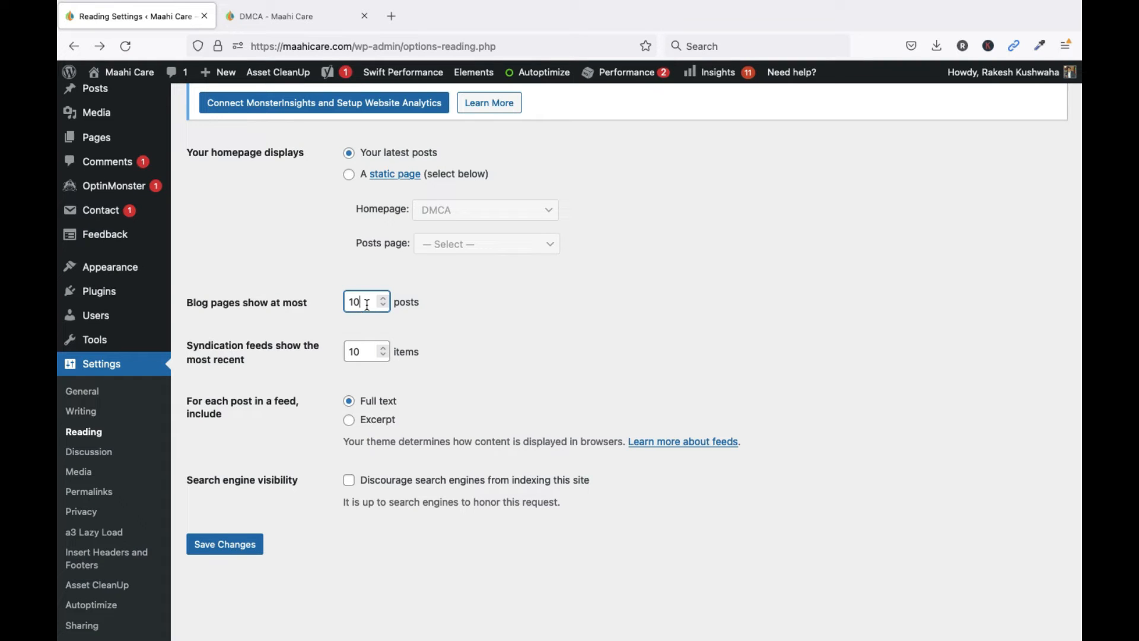
pyautogui.moveTo(367, 304); pyautogui.dragTo(348, 304)
# Step: Reload the site's front page in the other browser tab and look through the latest posts listed there
pyautogui.click(303, 18)
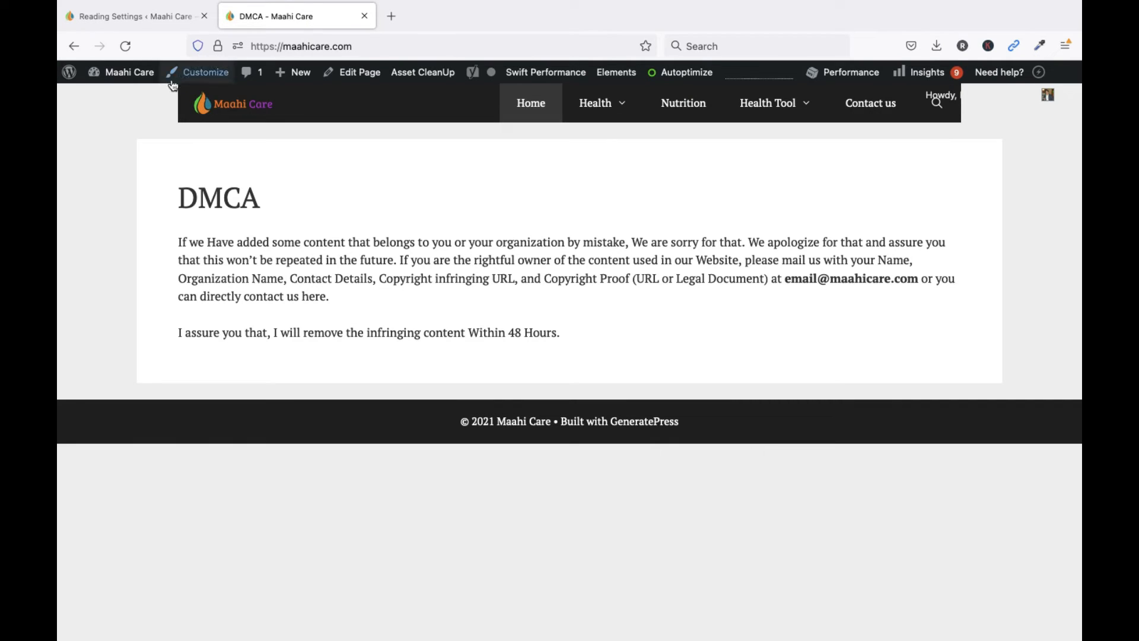
pyautogui.click(126, 47)
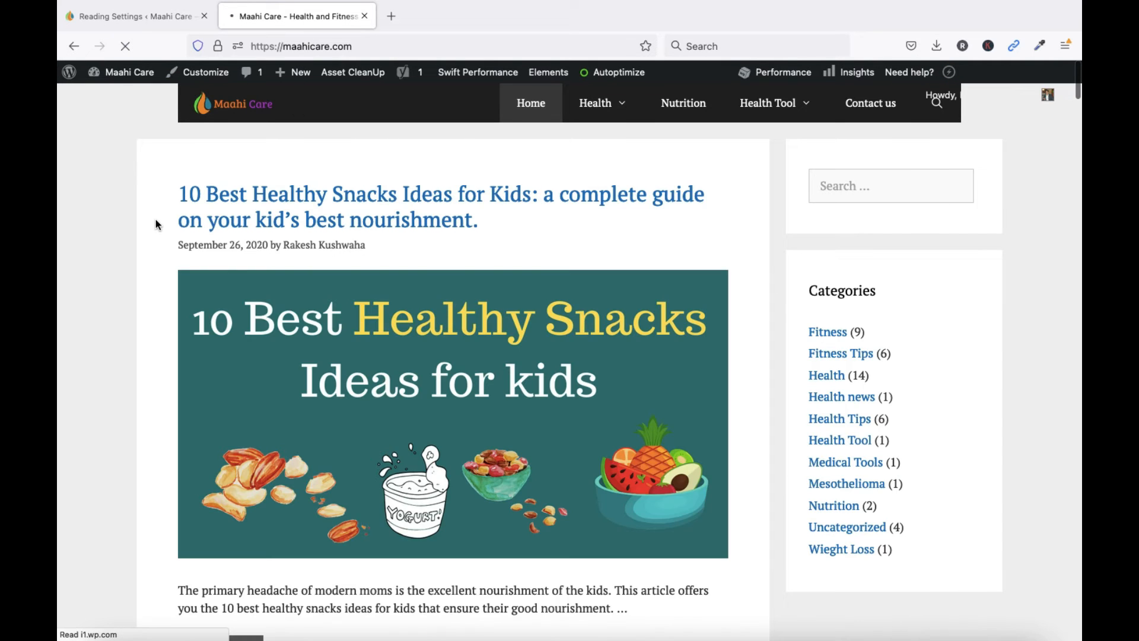
pyautogui.scroll(-15, 156, 223)
pyautogui.scroll(-20, 156, 223)
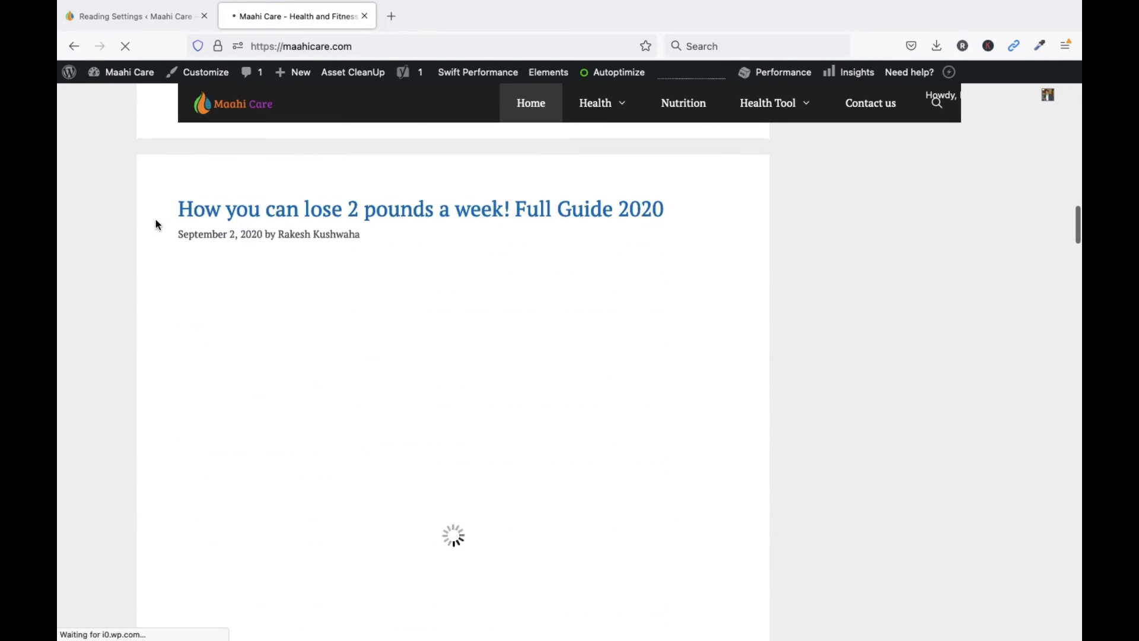
pyautogui.scroll(-10, 156, 223)
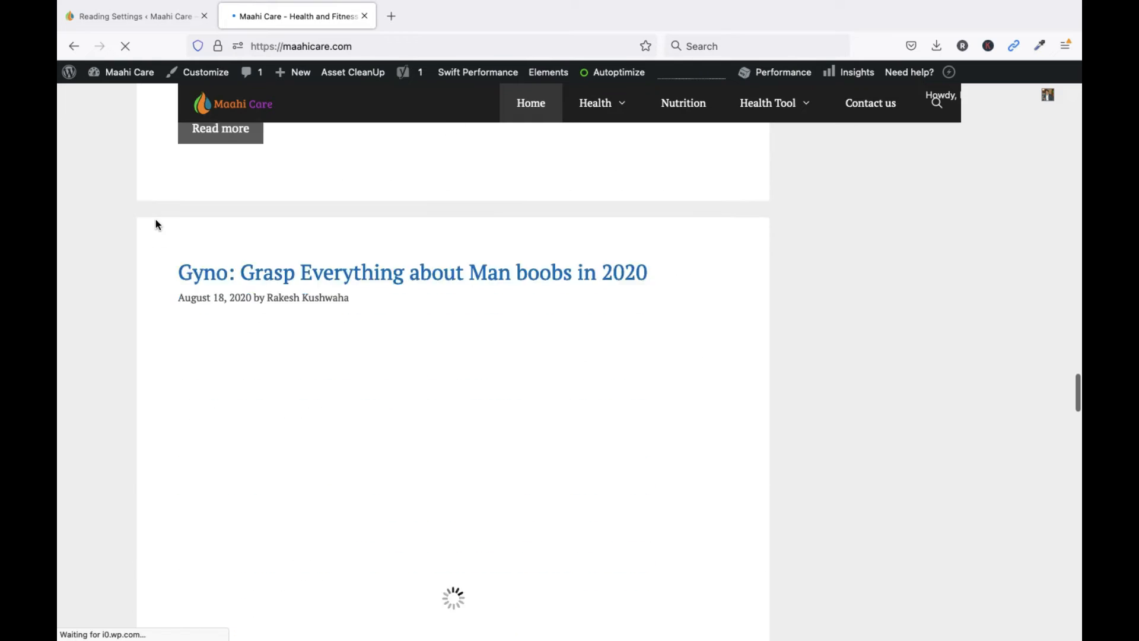
# Step: Return to the Reading settings and review the blog page limit, syndication feed limit and feed content options
pyautogui.click(115, 27)
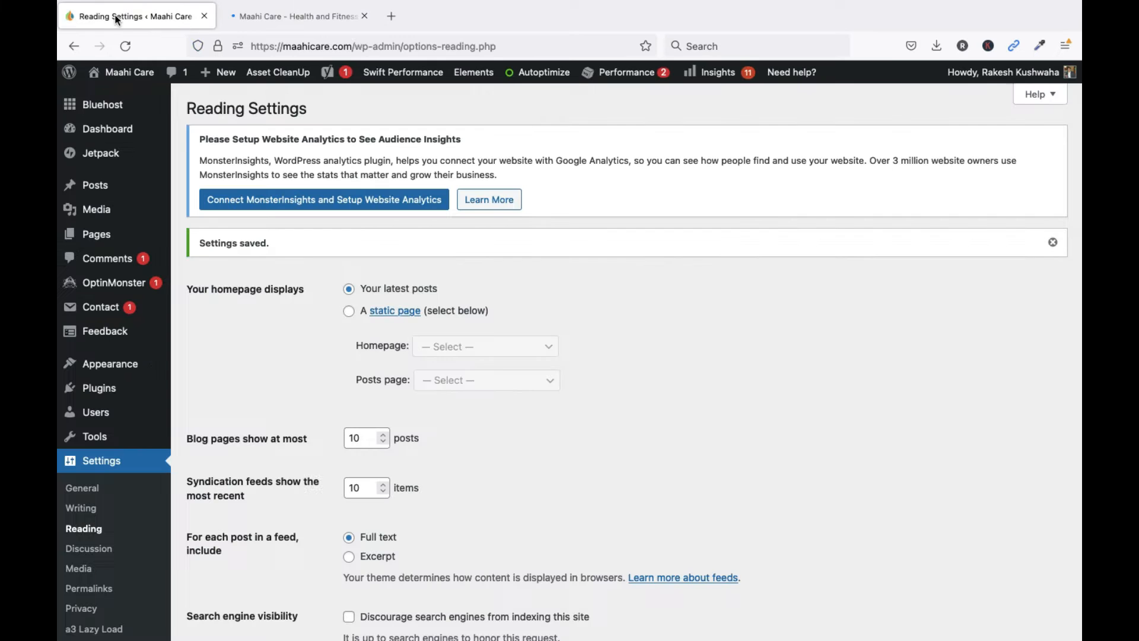
pyautogui.moveTo(366, 439); pyautogui.dragTo(347, 437)
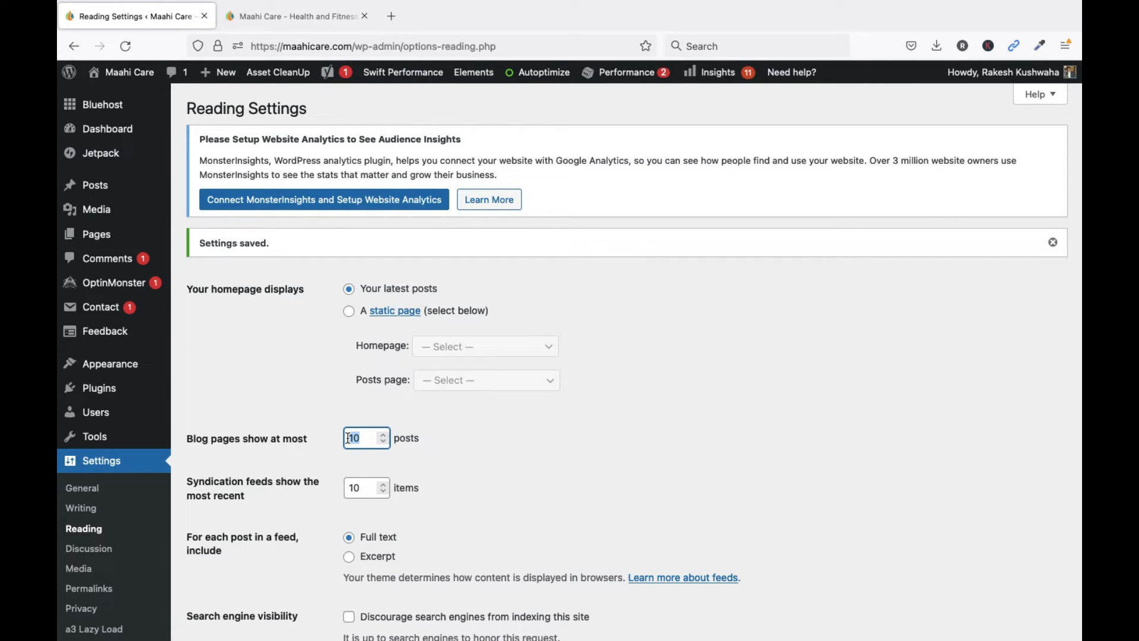
pyautogui.click(484, 512)
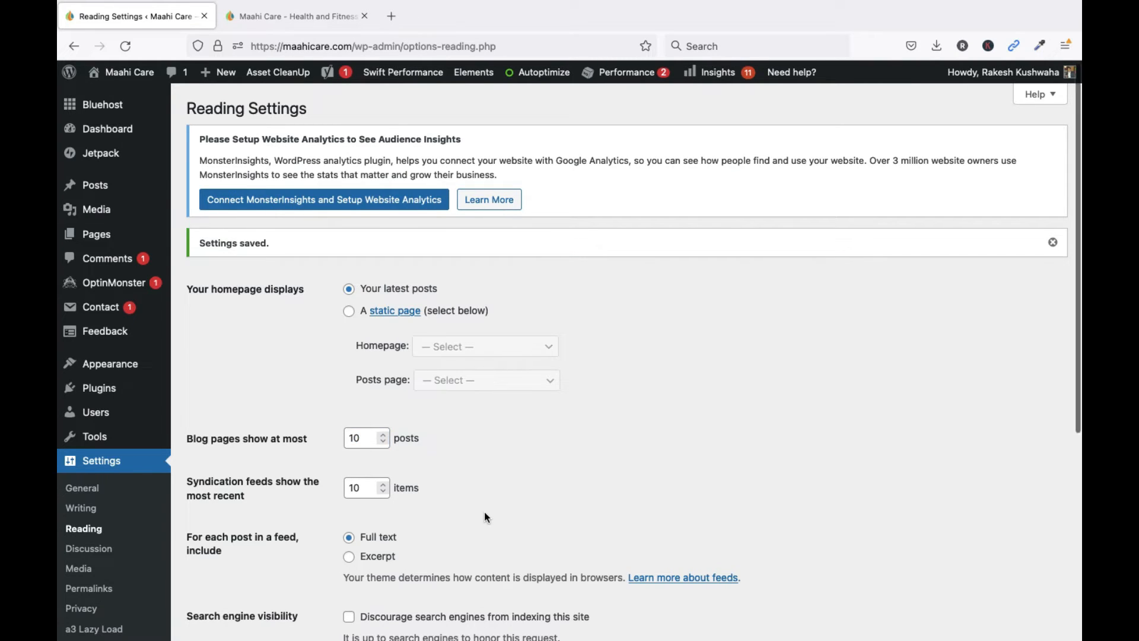
pyautogui.scroll(-3, 484, 511)
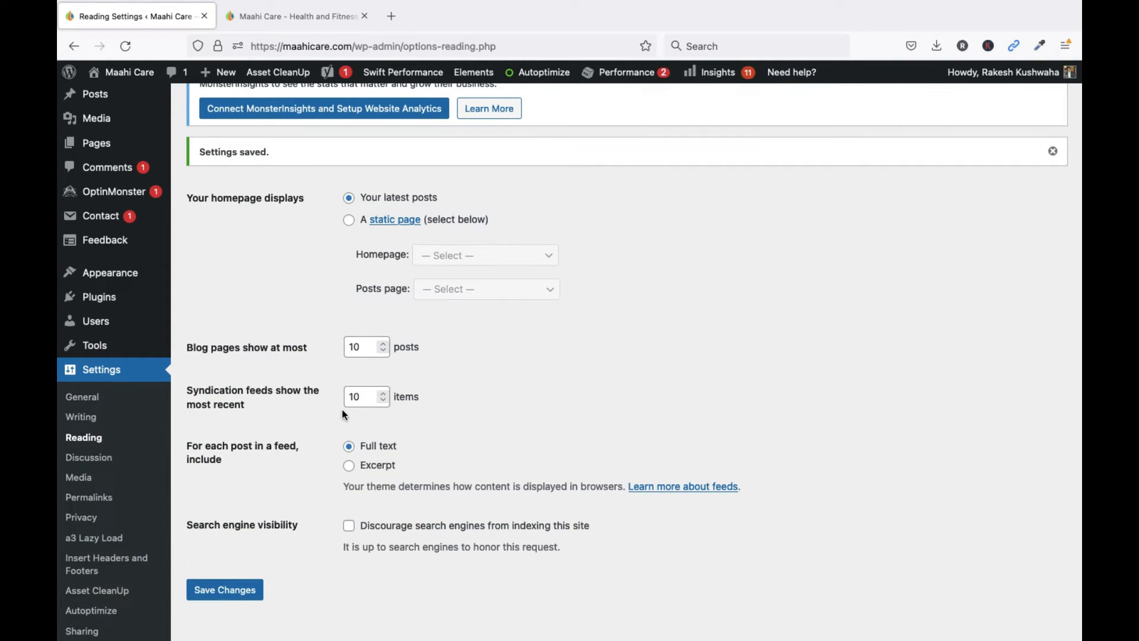
pyautogui.moveTo(364, 397); pyautogui.dragTo(353, 396)
pyautogui.scroll(-2, 353, 510)
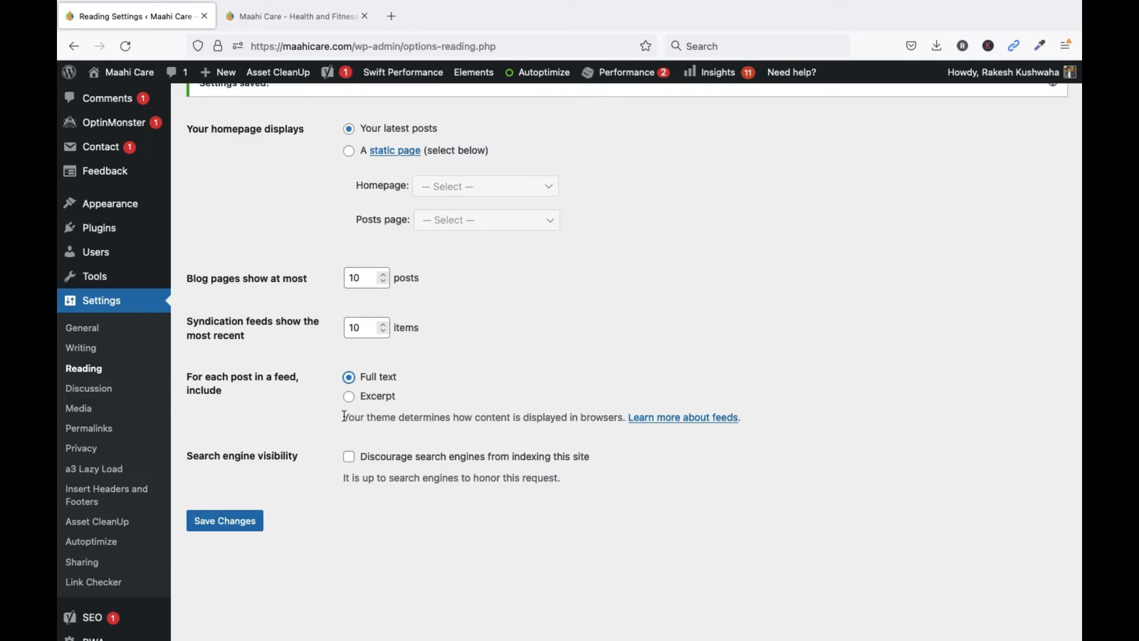
pyautogui.moveTo(344, 417); pyautogui.dragTo(515, 436)
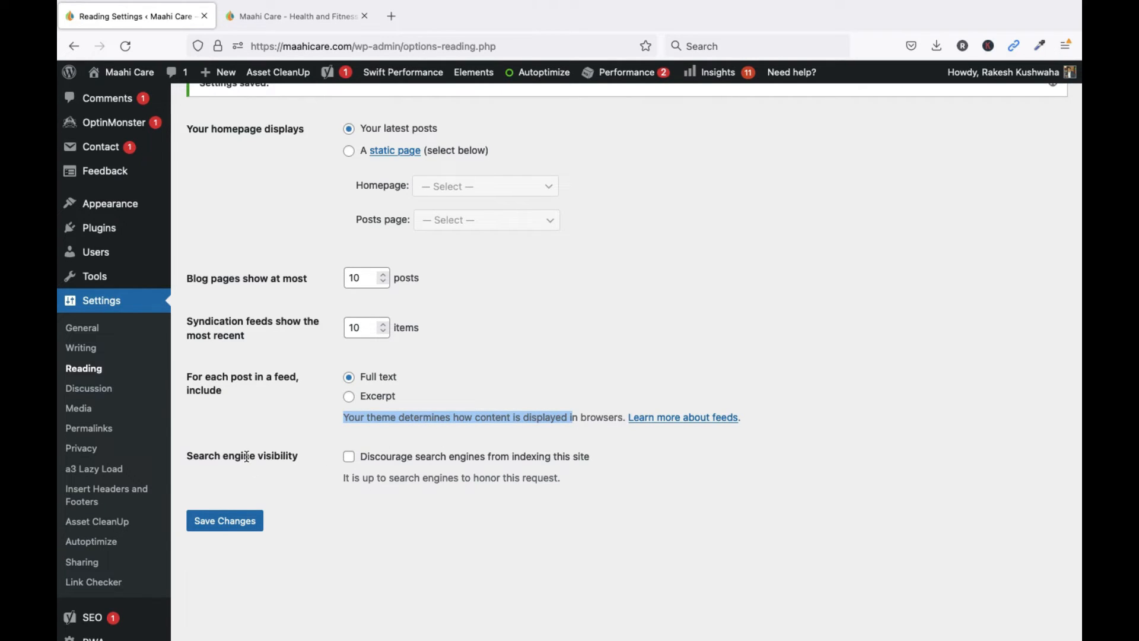
# Step: Demonstrate the option discouraging search engines from indexing the site, leave it disabled, and save the Reading settings
pyautogui.click(350, 457)
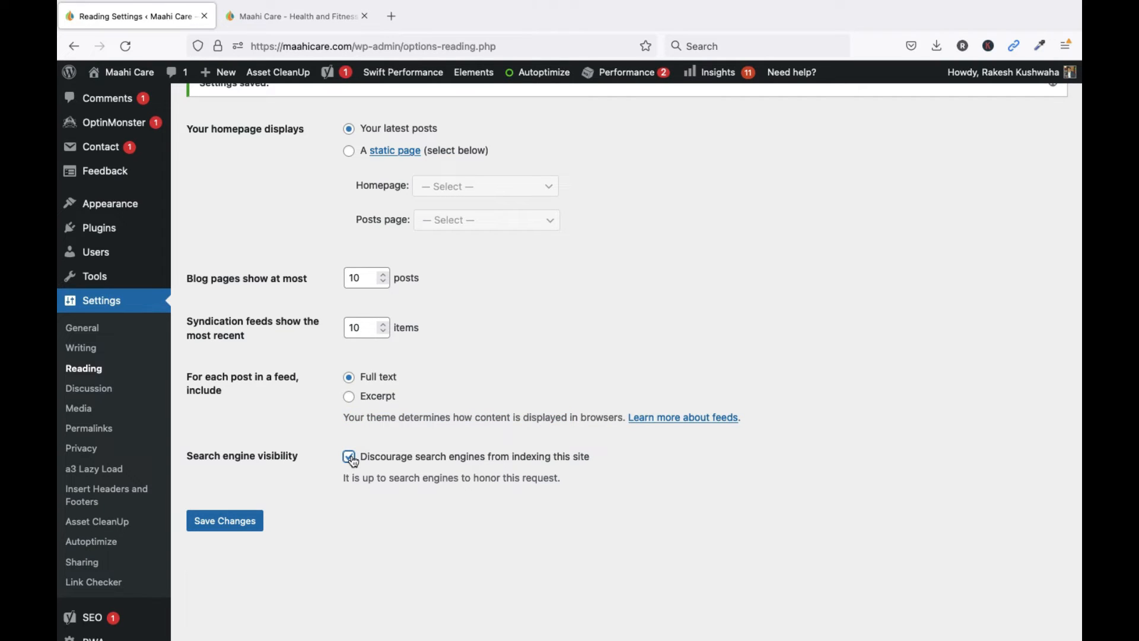
pyautogui.click(353, 460)
pyautogui.click(353, 462)
pyautogui.click(351, 459)
pyautogui.click(226, 521)
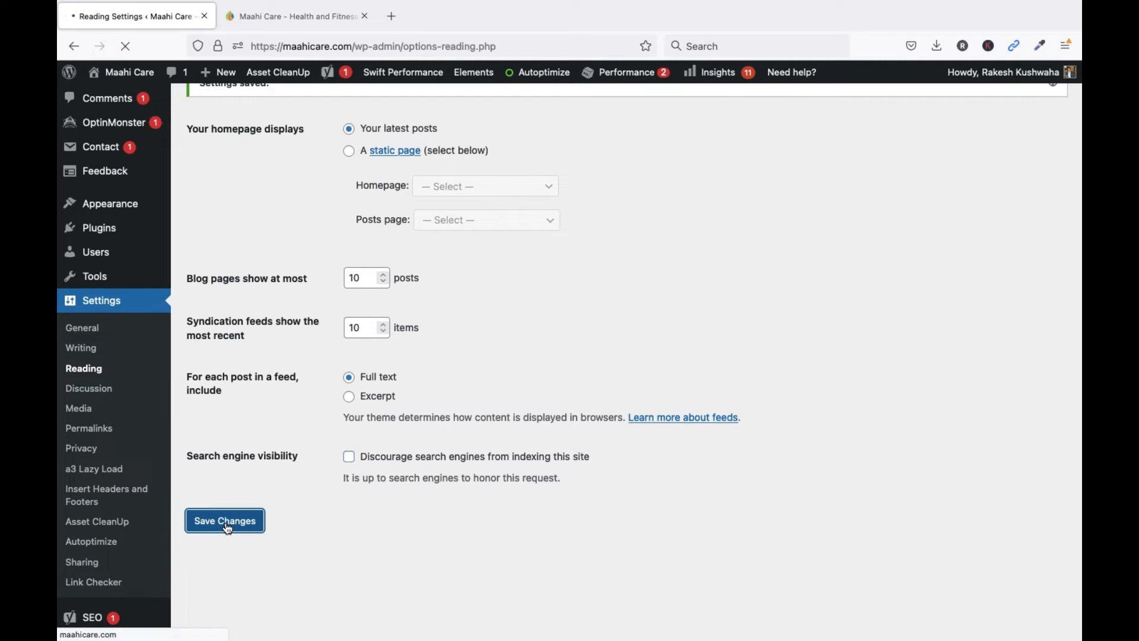
# Step: Open the Discussion settings and toggle the permission to submit comments on new posts, leaving it enabled
pyautogui.scroll(-3, 116, 467)
pyautogui.scroll(-3, 115, 468)
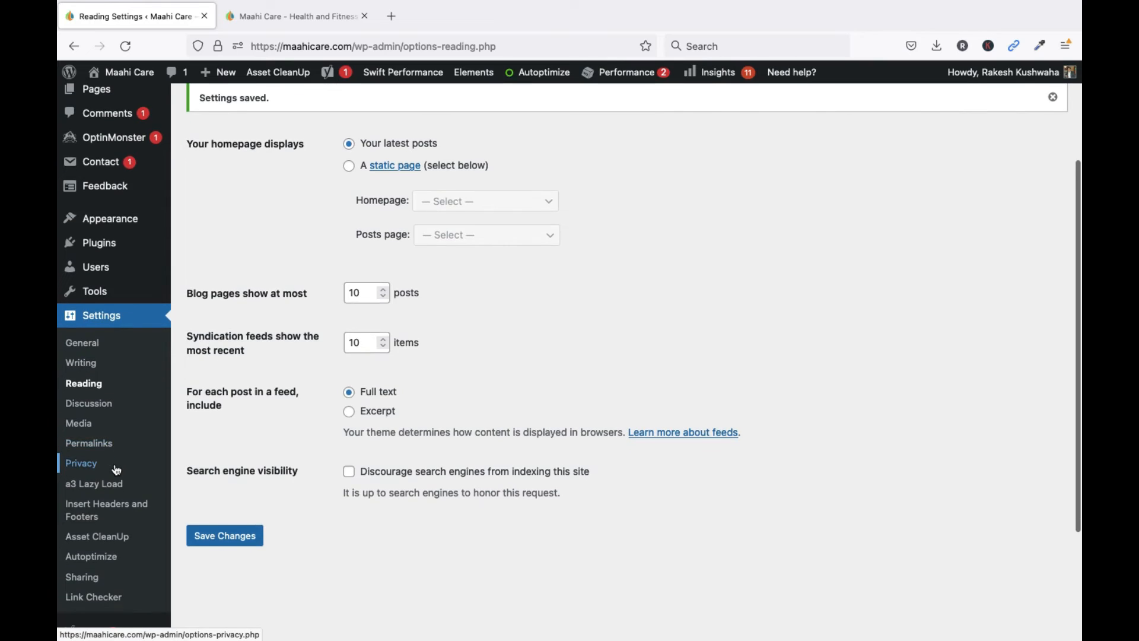
pyautogui.click(88, 339)
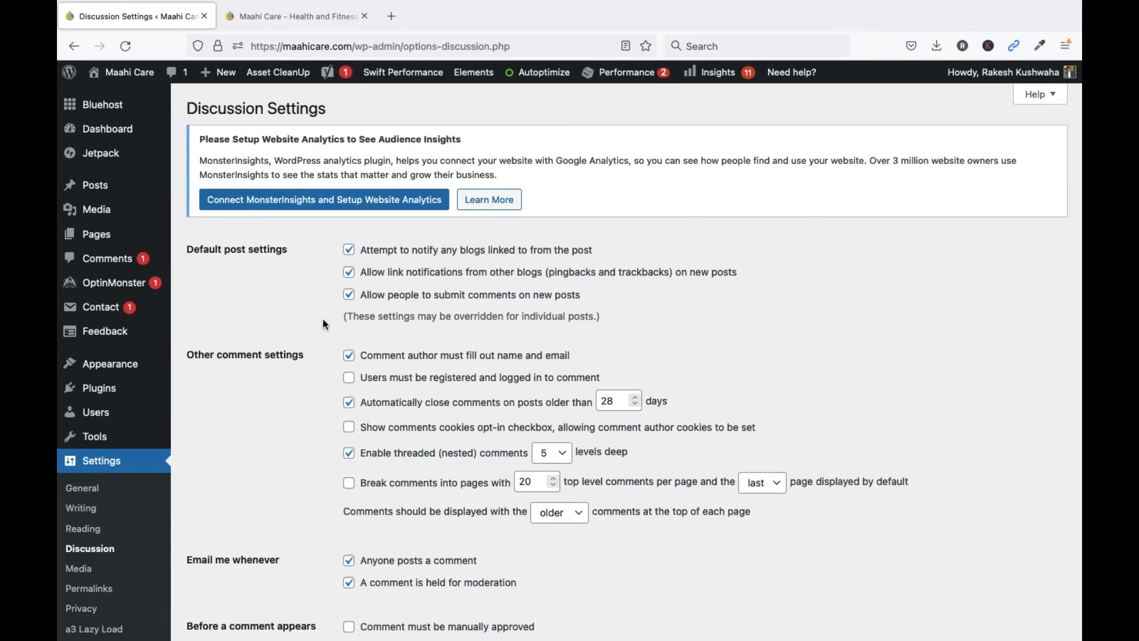
pyautogui.click(350, 296)
pyautogui.click(350, 297)
# Step: Try requiring users to be registered and logged in to comment, leave it disabled, and review the automatic comment closing period
pyautogui.scroll(-3, 422, 433)
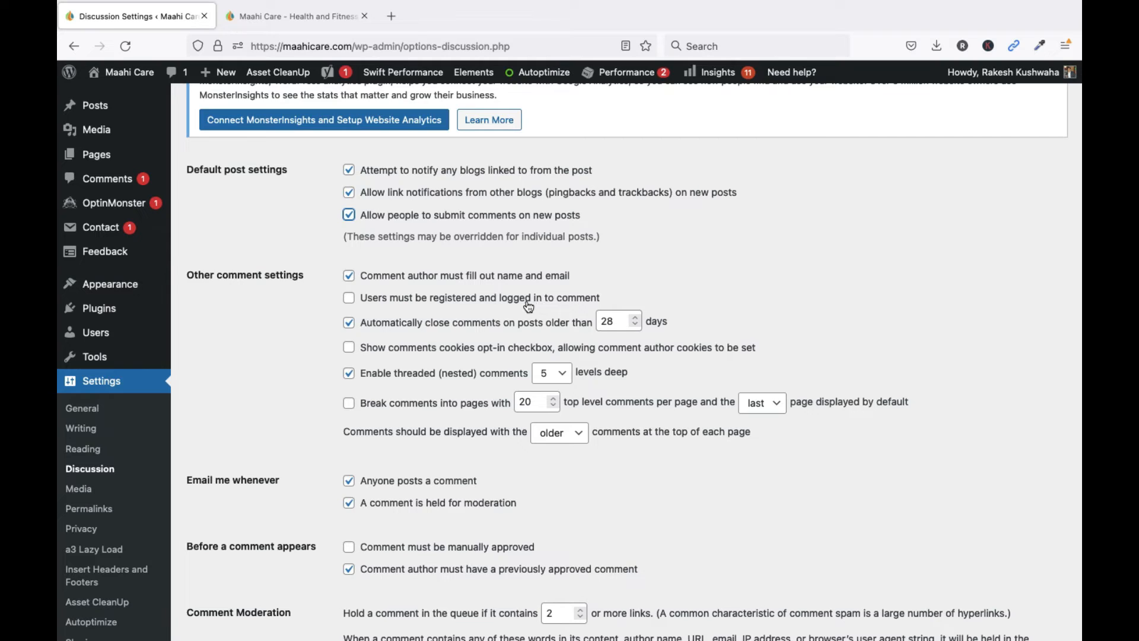
pyautogui.click(353, 300)
pyautogui.click(348, 299)
pyautogui.click(615, 322)
pyautogui.rightClick(406, 382)
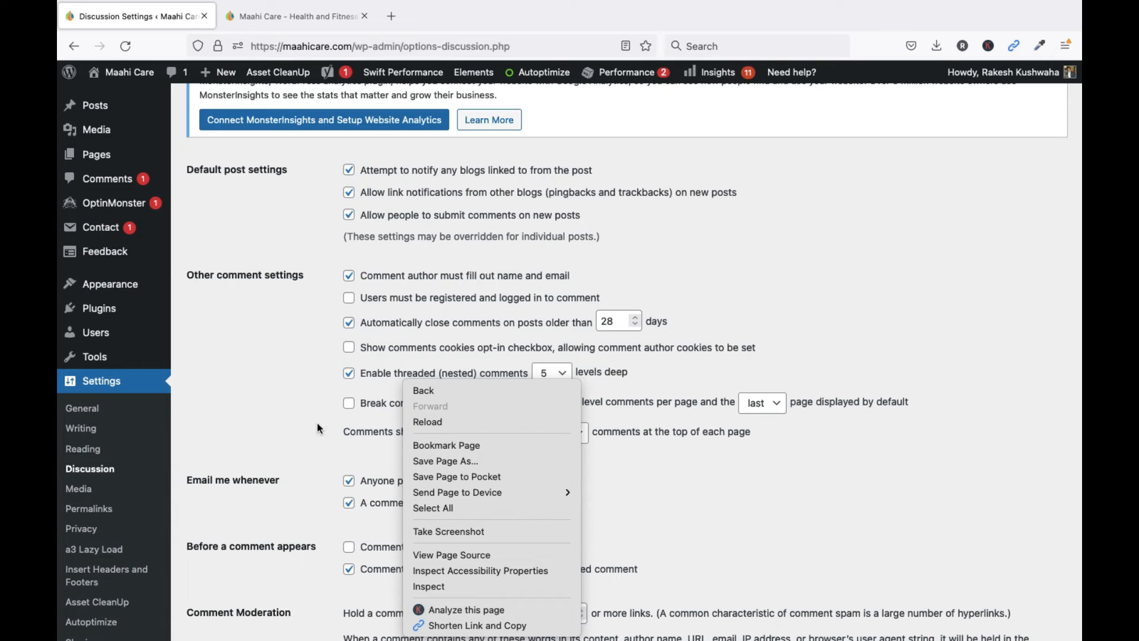
pyautogui.click(285, 396)
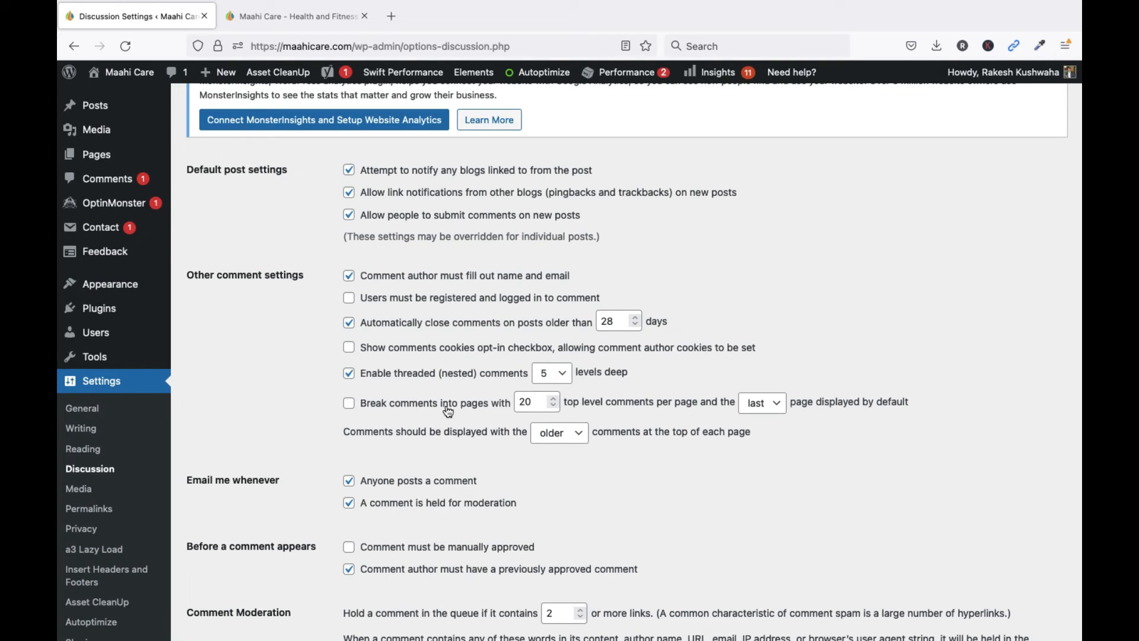
# Step: Review the Discussion settings for comment pagination, email notifications, comment approval, moderation and disallowed comment keys
pyautogui.scroll(-2, 448, 411)
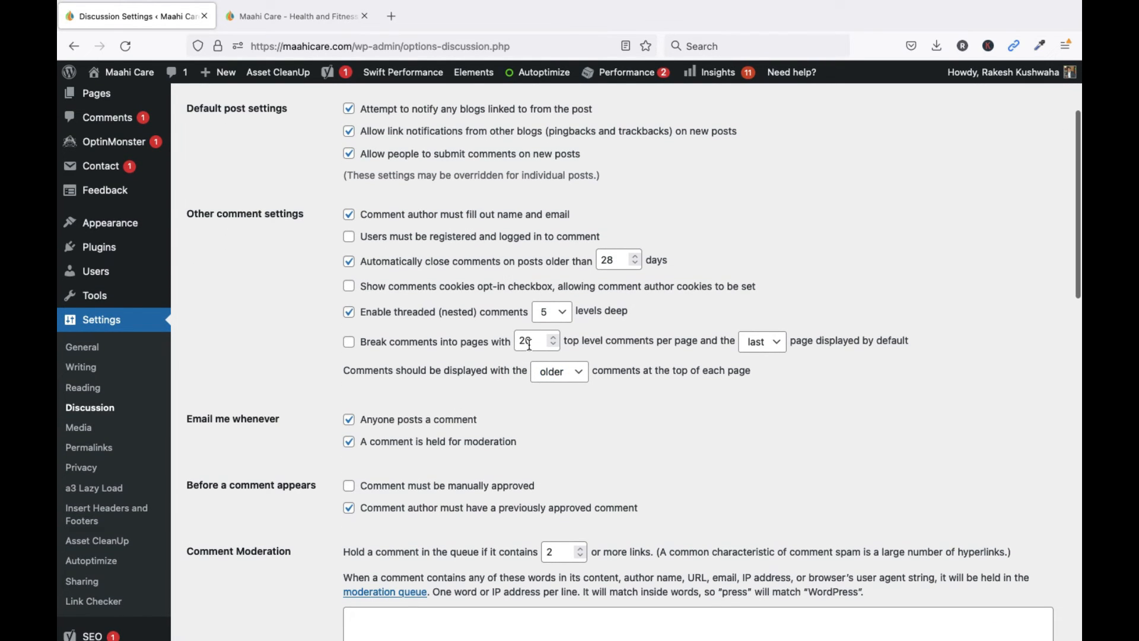
pyautogui.scroll(-3, 530, 344)
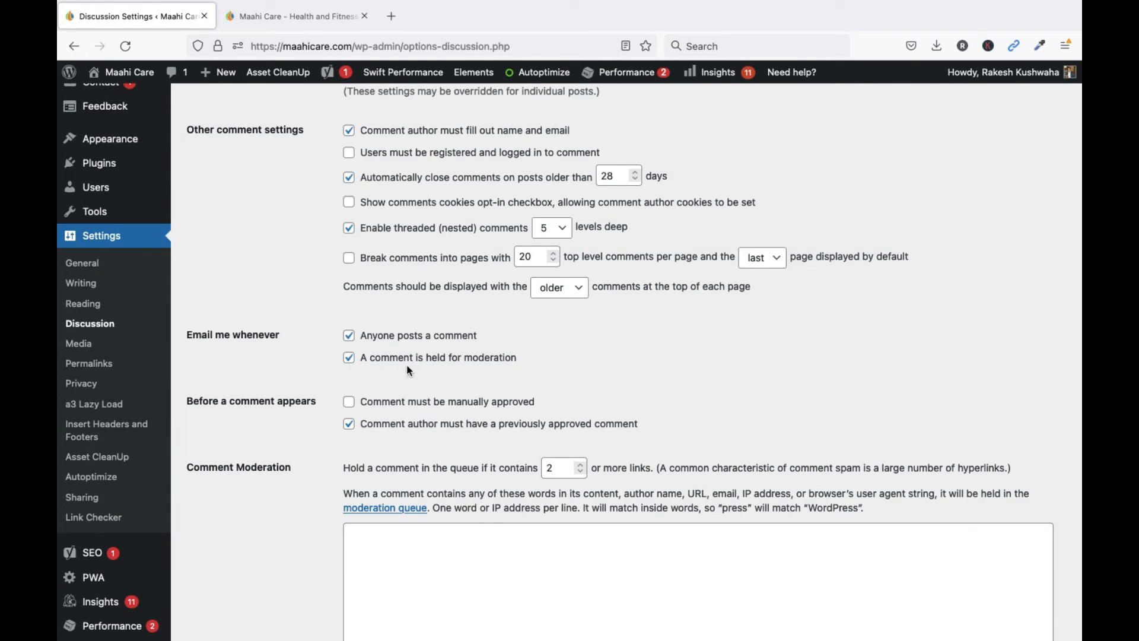
pyautogui.scroll(-3, 320, 448)
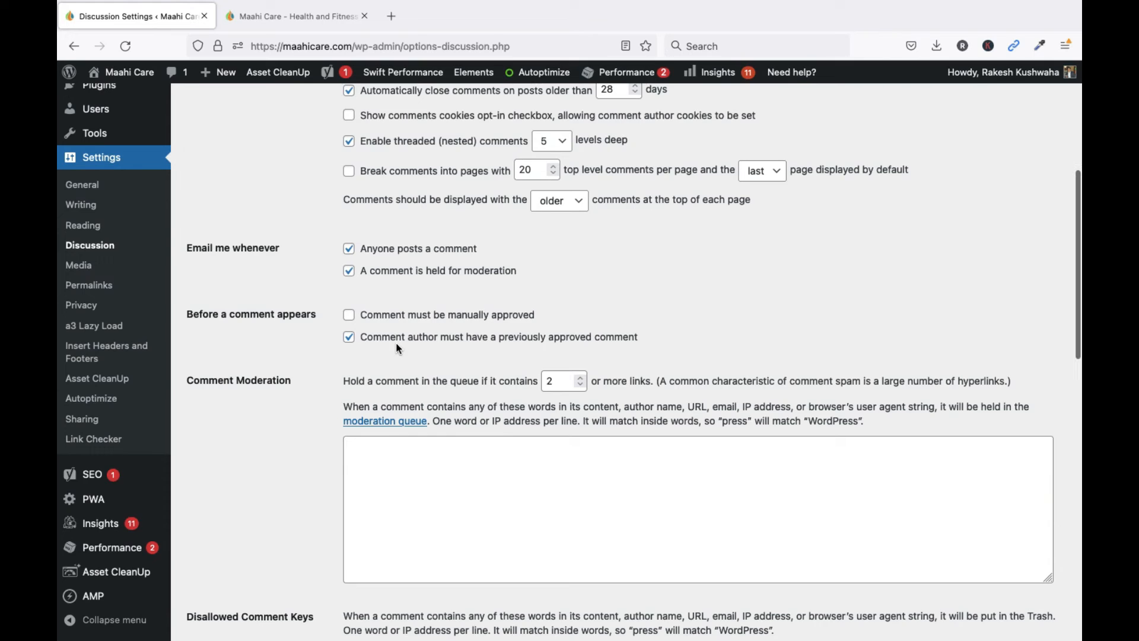
pyautogui.scroll(-3, 385, 363)
pyautogui.scroll(-2, 386, 362)
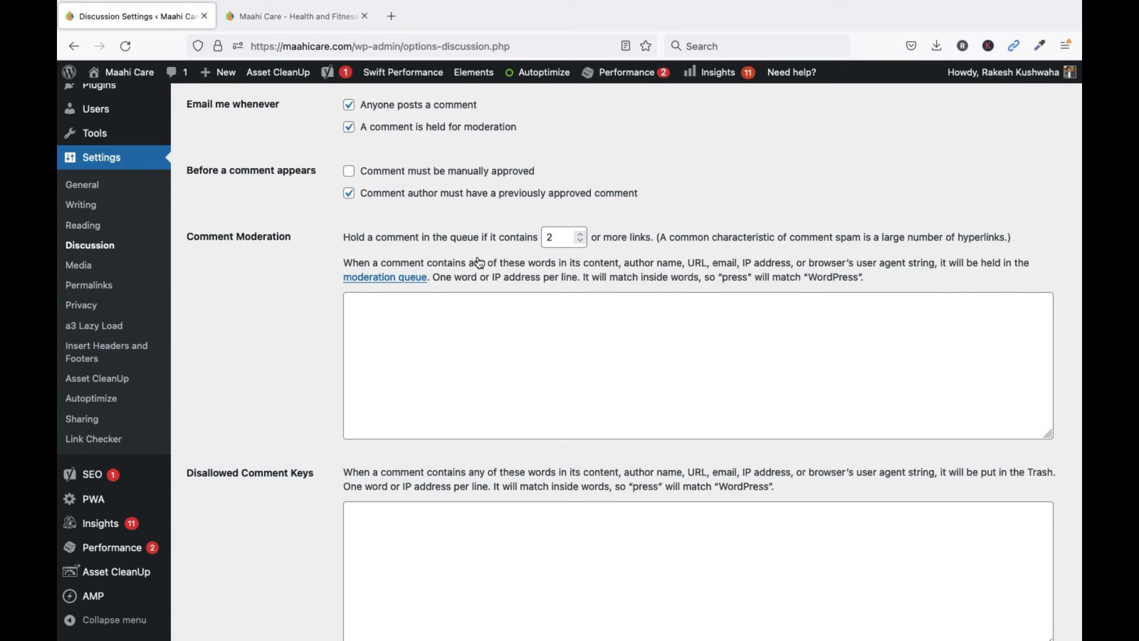
pyautogui.moveTo(556, 235); pyautogui.dragTo(539, 232)
pyautogui.scroll(-3, 558, 287)
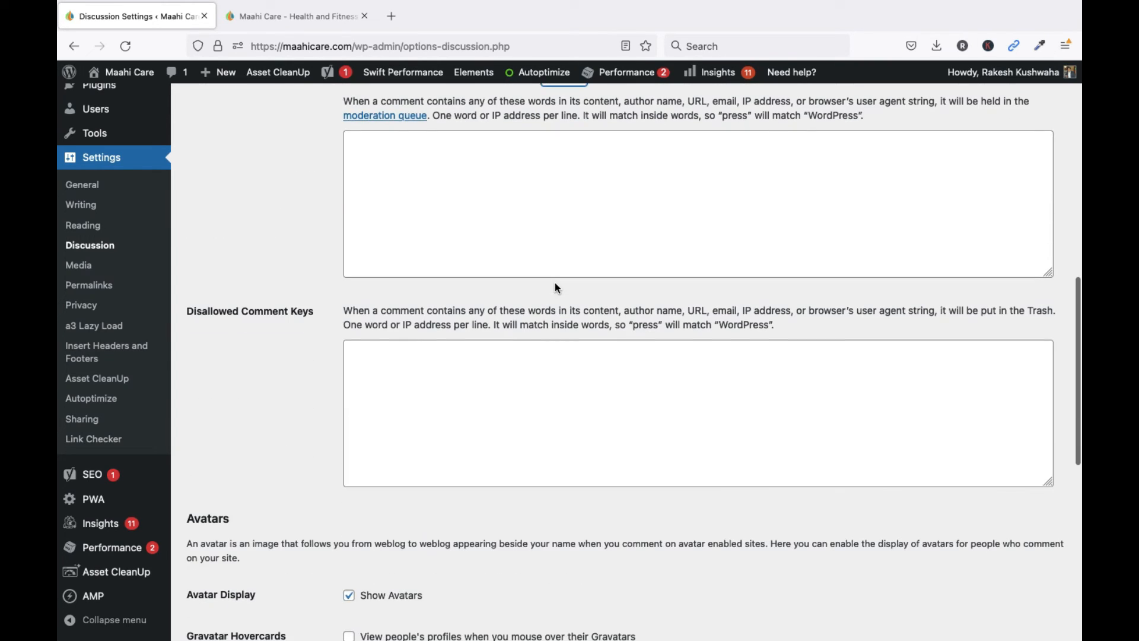
pyautogui.click(481, 371)
pyautogui.scroll(-1, 480, 371)
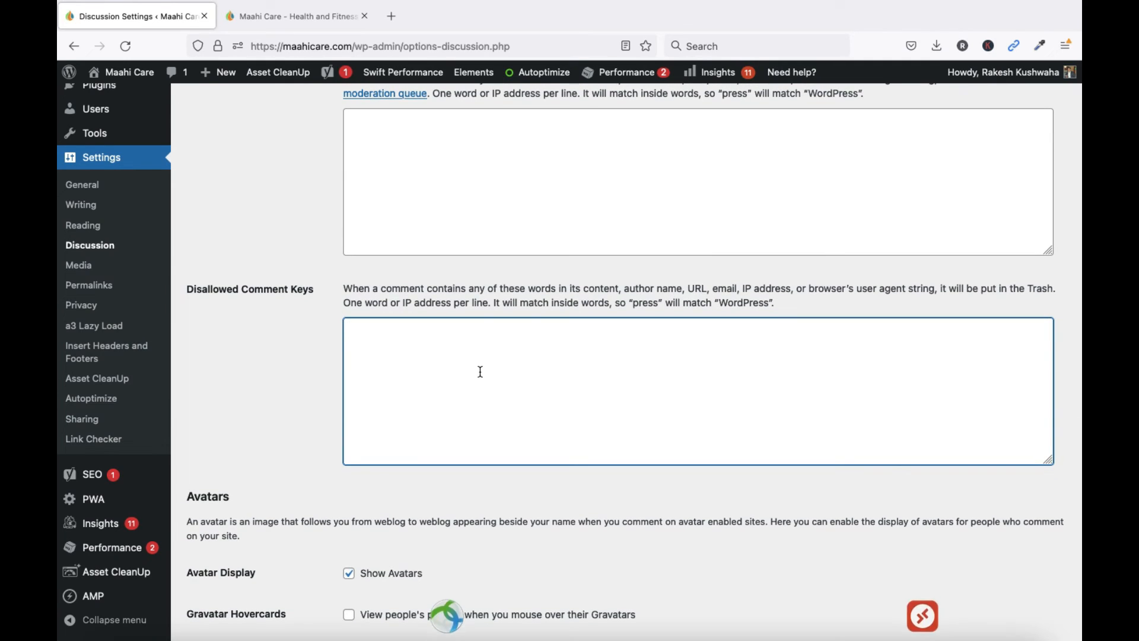
pyautogui.scroll(-5, 480, 371)
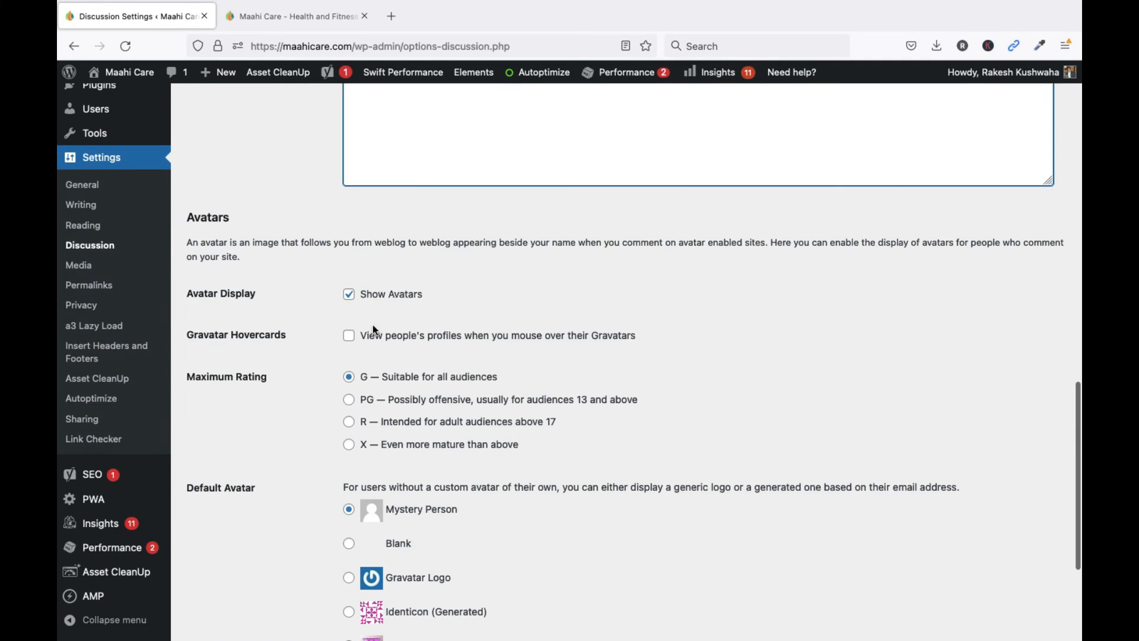
# Step: Toggle the Show Avatars option in the Discussion settings, leaving it enabled, and save the settings
pyautogui.click(349, 296)
pyautogui.click(350, 362)
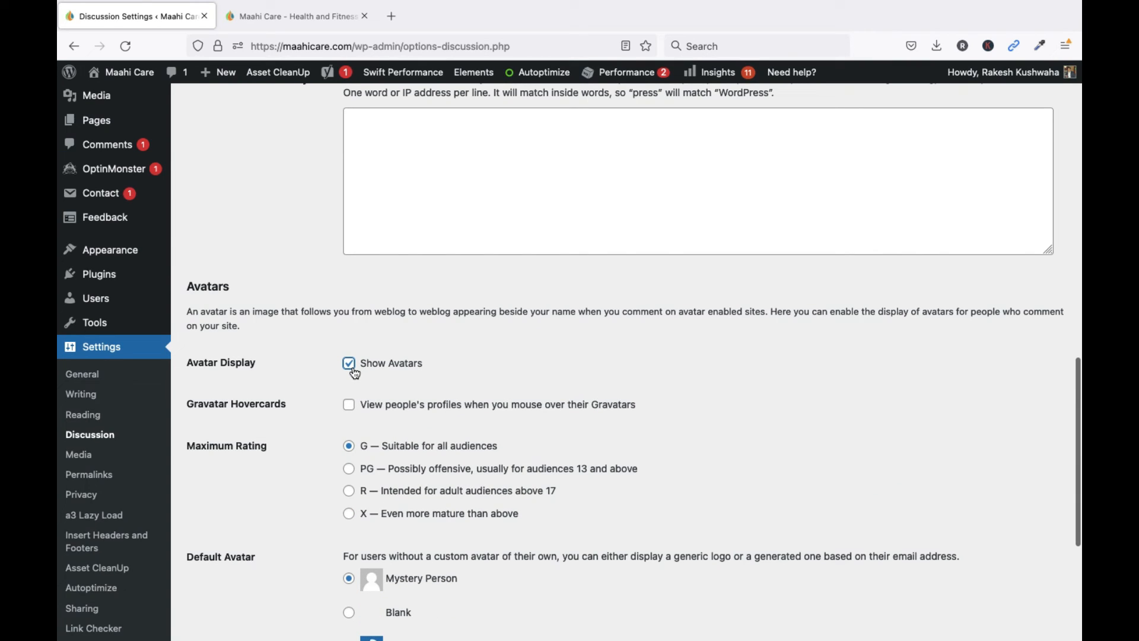
pyautogui.click(349, 364)
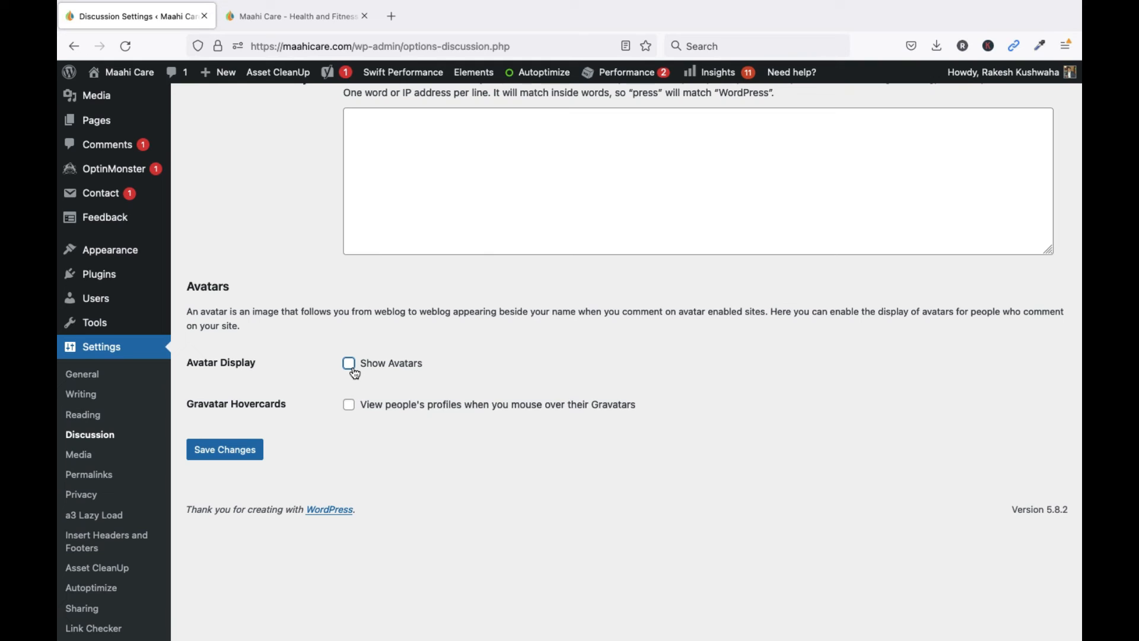
pyautogui.click(354, 372)
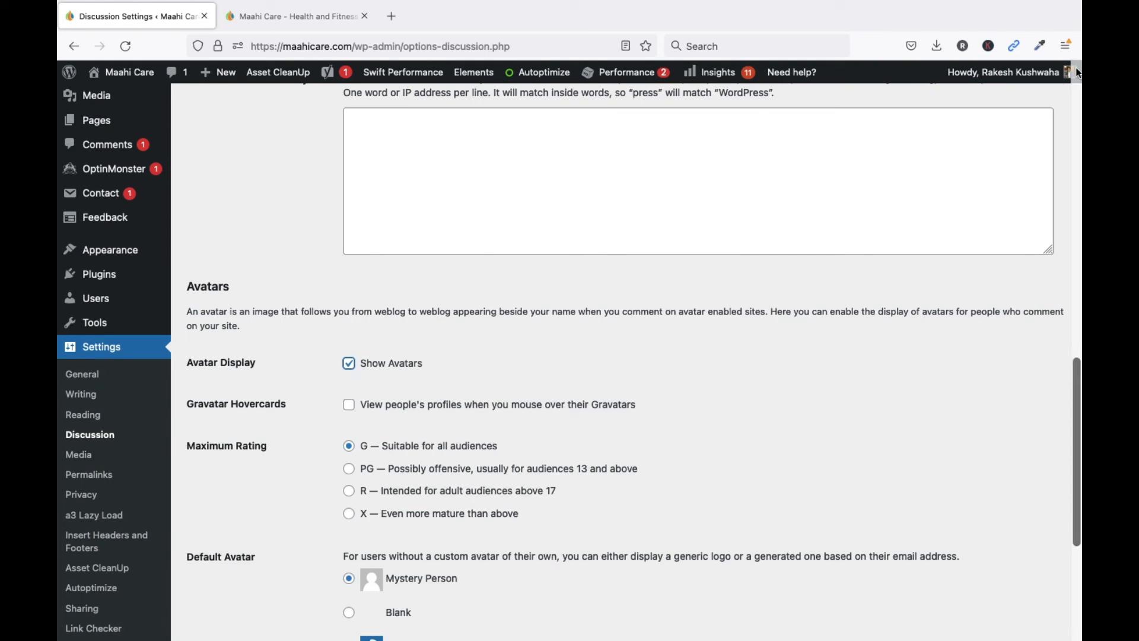
pyautogui.moveTo(1067, 74)
pyautogui.moveTo(927, 130)
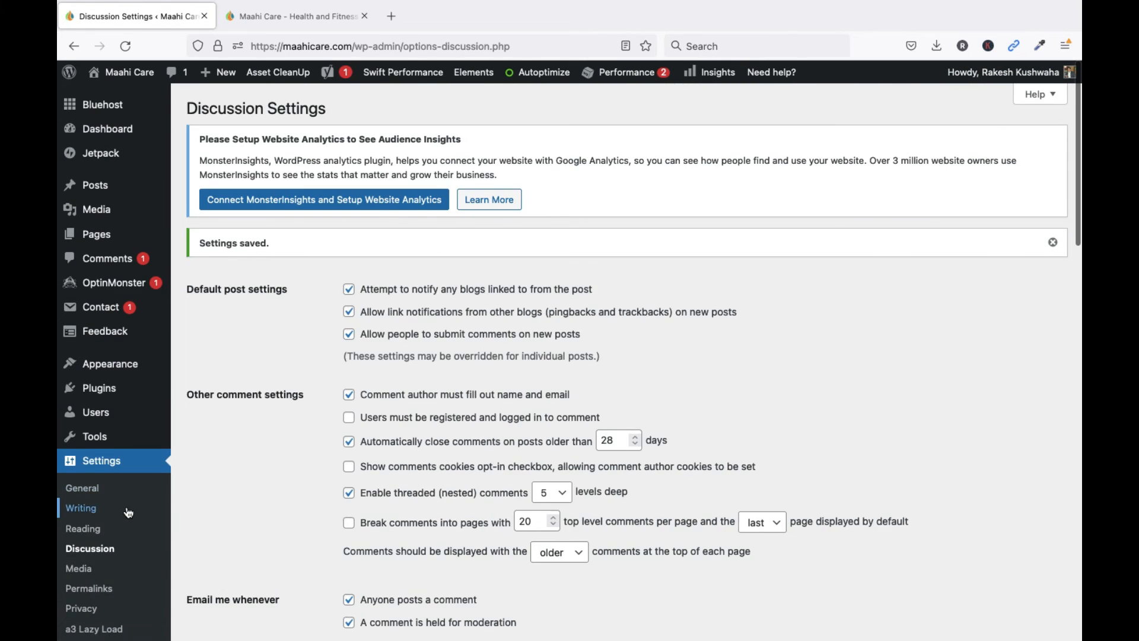
# Step: Open the Media settings and review the thumbnail, medium and large image sizes and the Uploading Files option
pyautogui.scroll(-3, 89, 528)
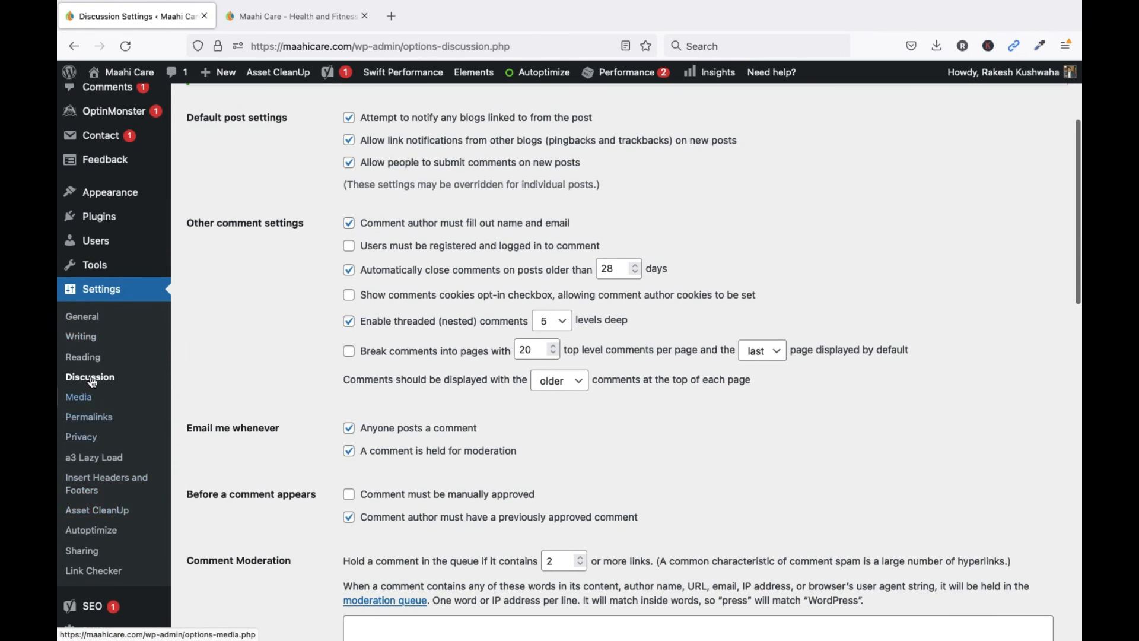
pyautogui.click(84, 404)
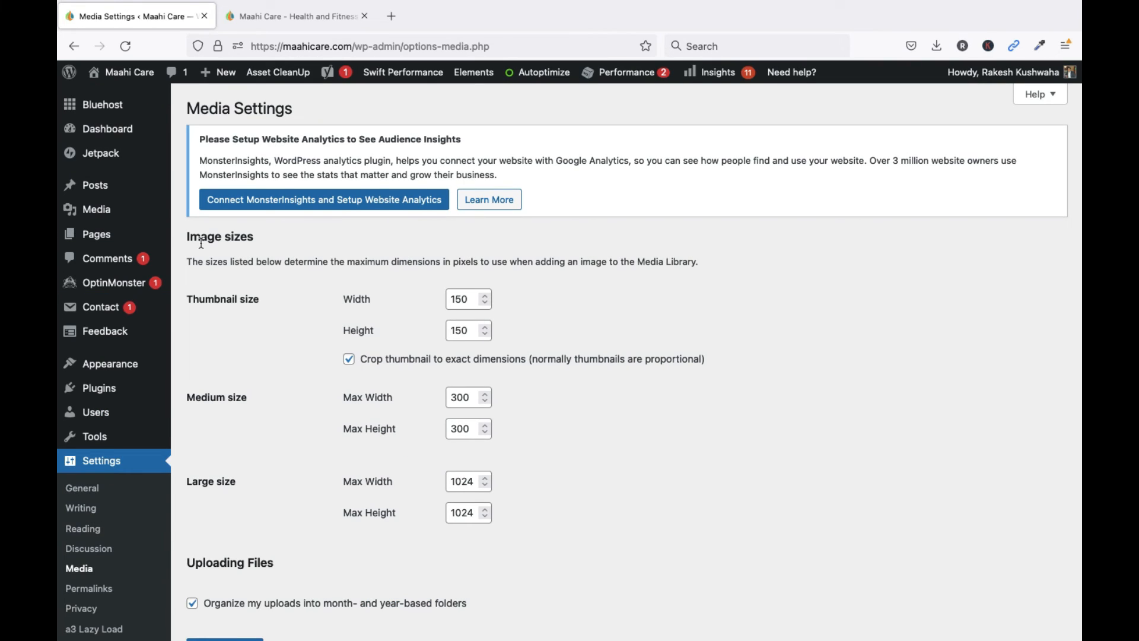
pyautogui.moveTo(188, 238); pyautogui.dragTo(296, 244)
pyautogui.doubleClick(449, 397)
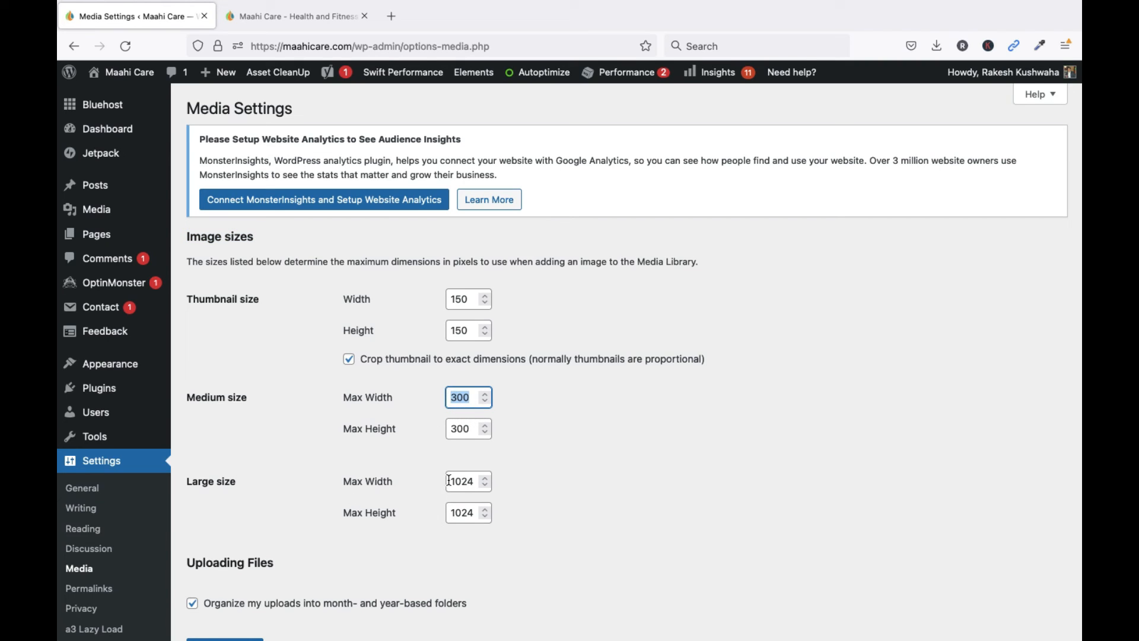
pyautogui.moveTo(450, 479); pyautogui.dragTo(479, 482)
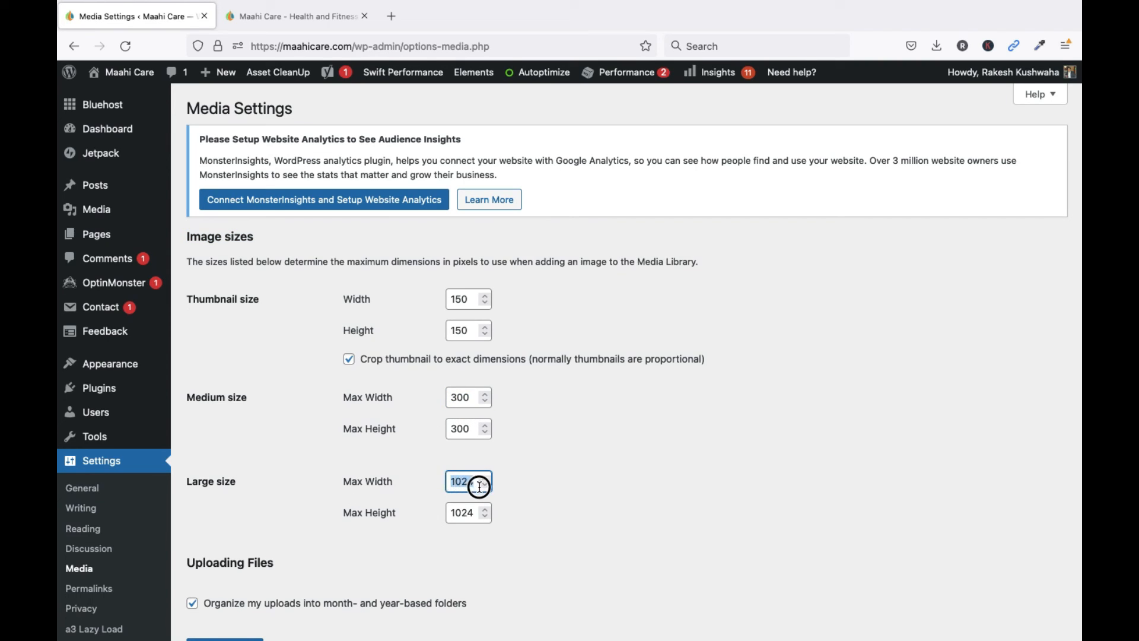
pyautogui.scroll(-5, 478, 485)
pyautogui.scroll(-1, 478, 486)
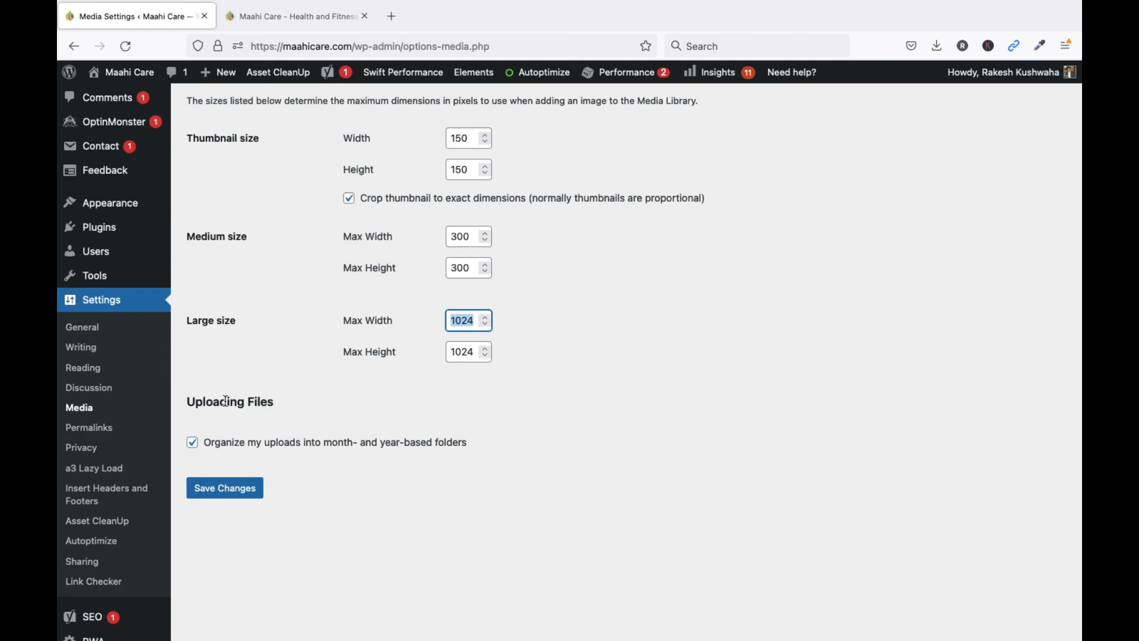
# Step: Save the Media settings and open the Permalinks settings at the common URL structures
pyautogui.click(221, 489)
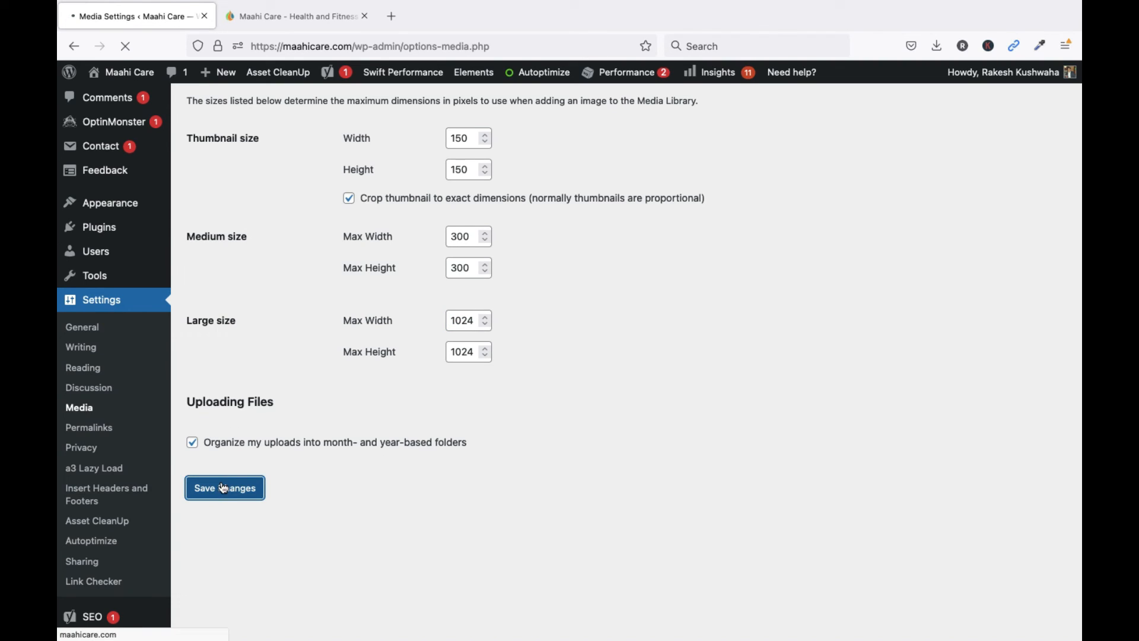
pyautogui.click(116, 438)
pyautogui.scroll(-3, 520, 350)
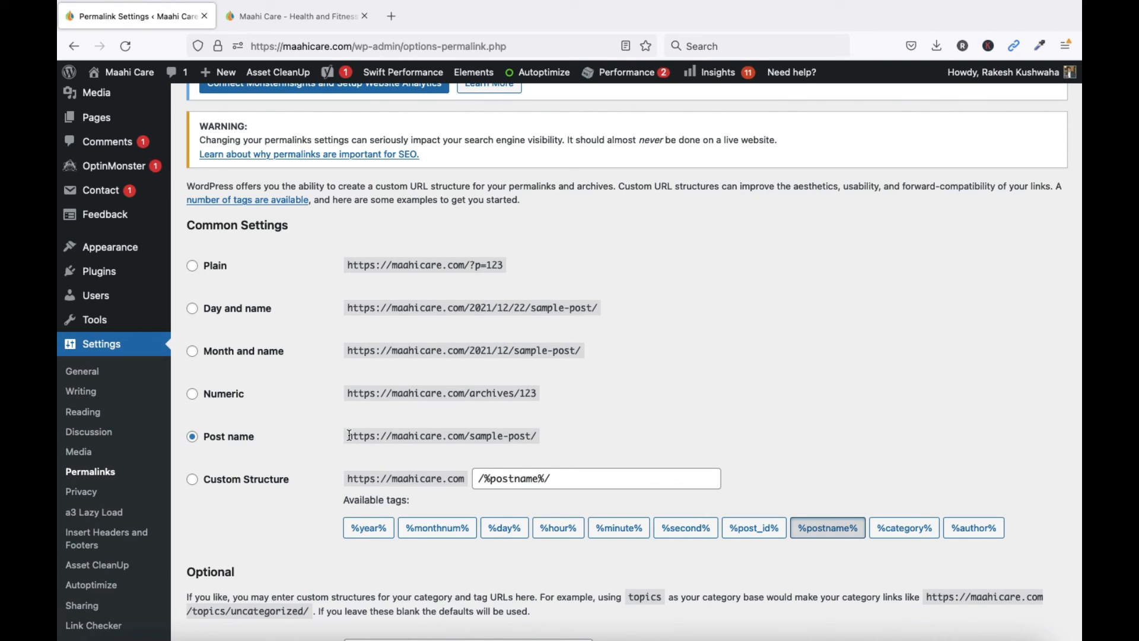
# Step: Compare the example URLs of the common permalink structures, keep the Post name structure selected and save the permalink settings
pyautogui.moveTo(349, 435); pyautogui.dragTo(535, 440)
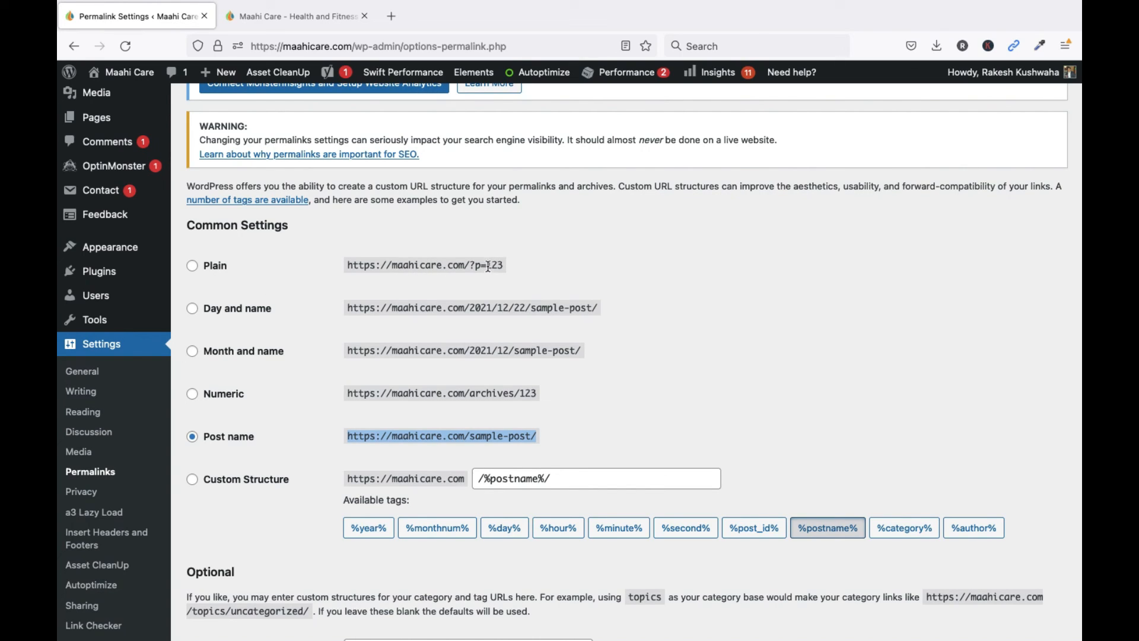
pyautogui.moveTo(425, 307); pyautogui.dragTo(563, 307)
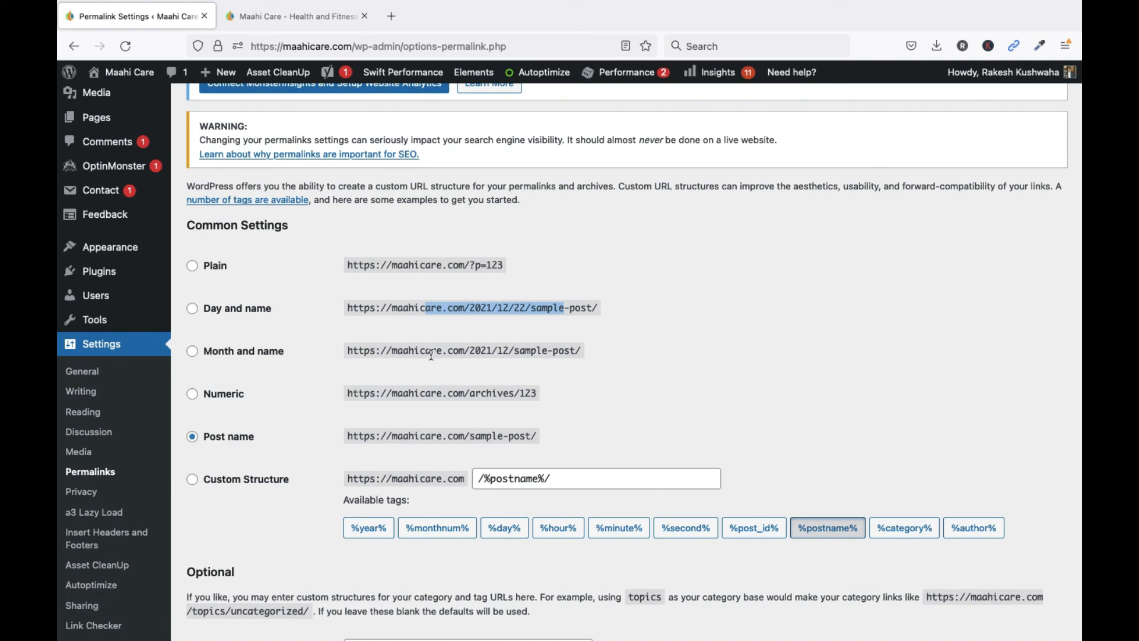
pyautogui.moveTo(426, 352); pyautogui.dragTo(546, 351)
pyautogui.moveTo(470, 392); pyautogui.dragTo(492, 392)
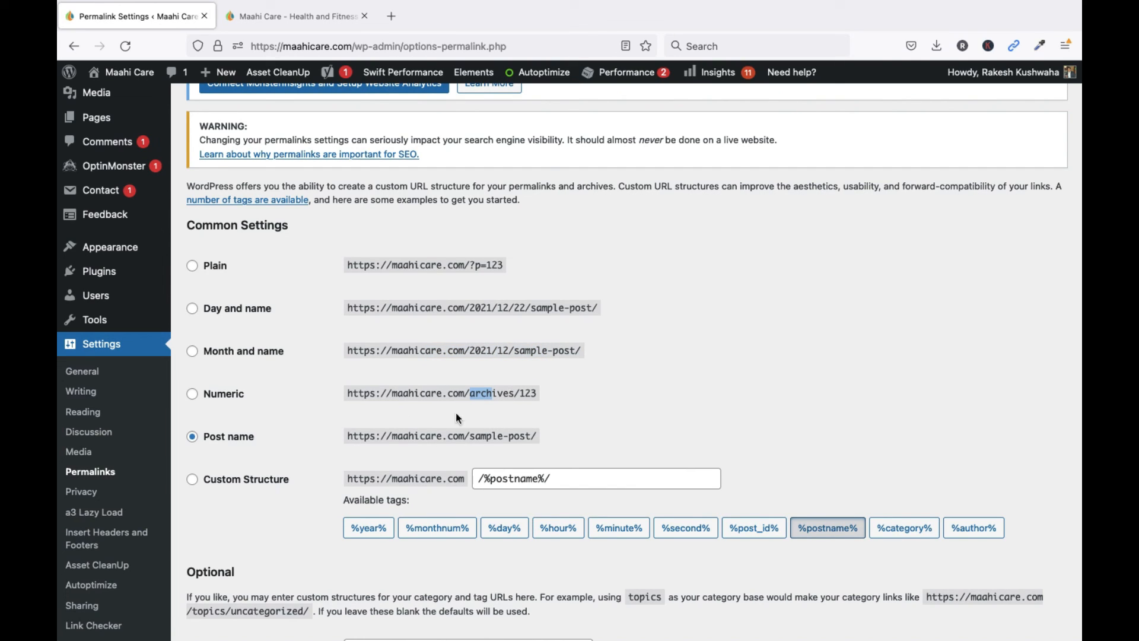
pyautogui.moveTo(350, 435); pyautogui.dragTo(539, 454)
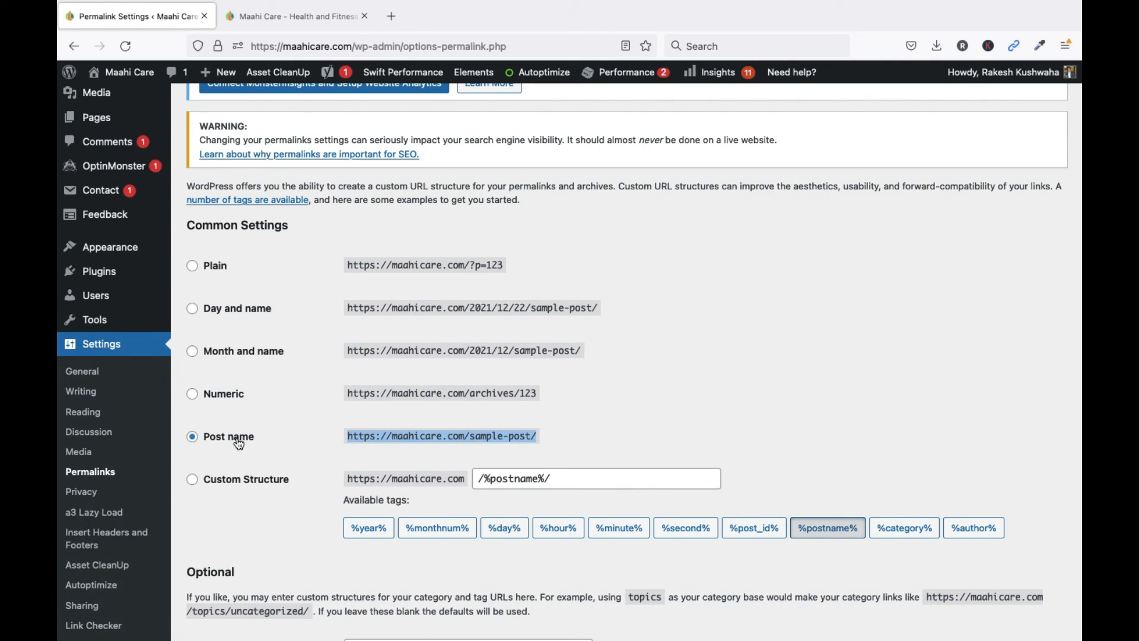
pyautogui.scroll(-5, 238, 443)
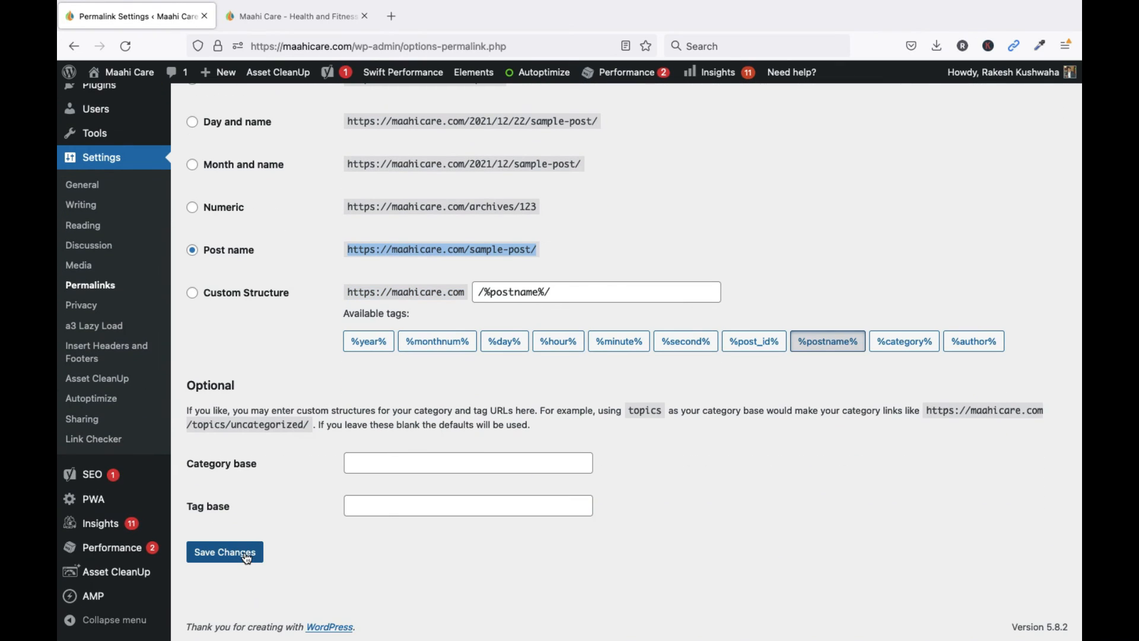
pyautogui.click(246, 558)
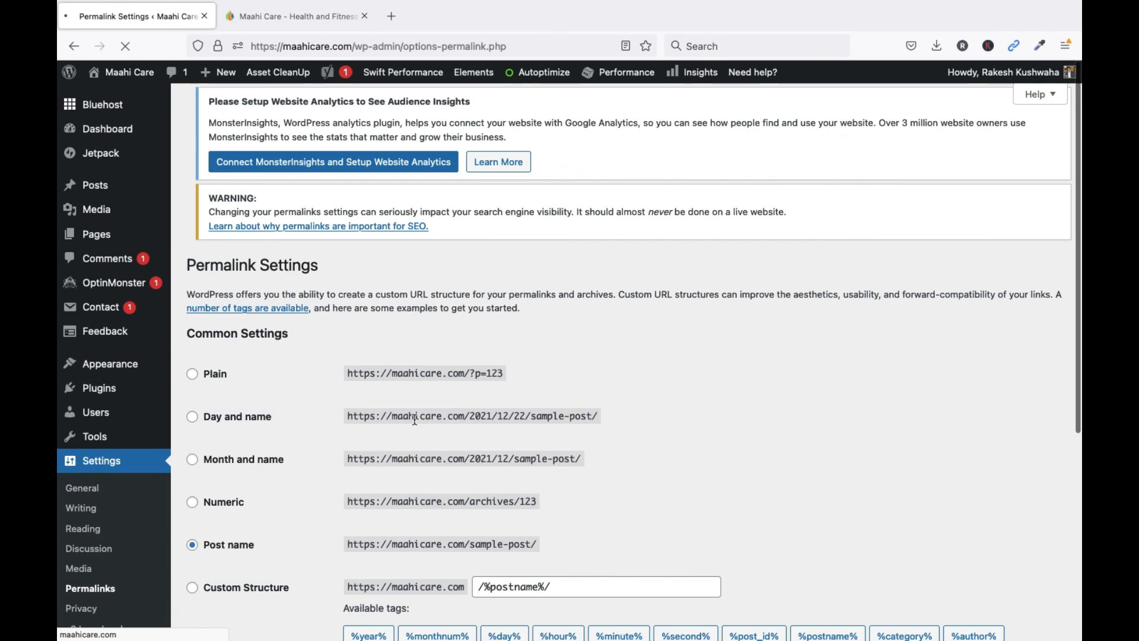
pyautogui.scroll(-4, 657, 374)
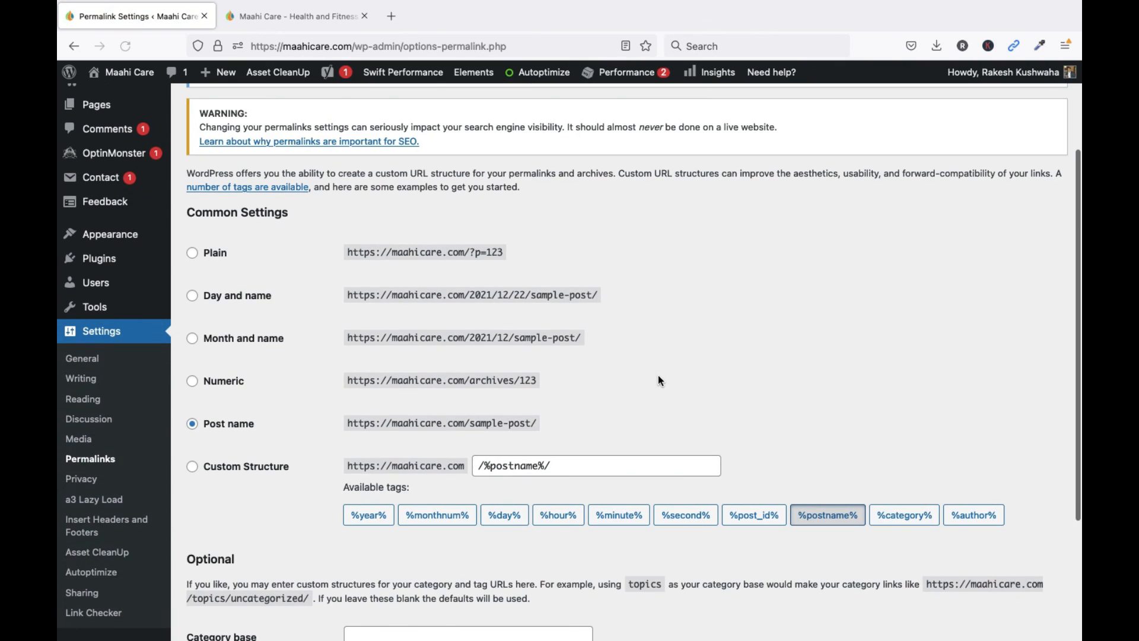